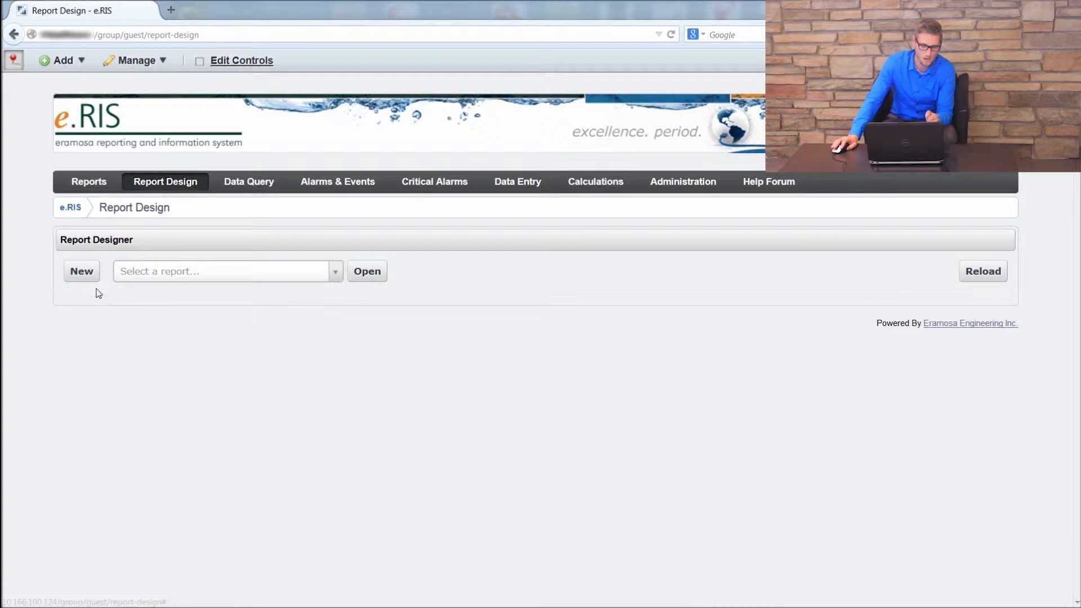
Step: Create a new report named "Report Comments Video"
left_click(80, 274)
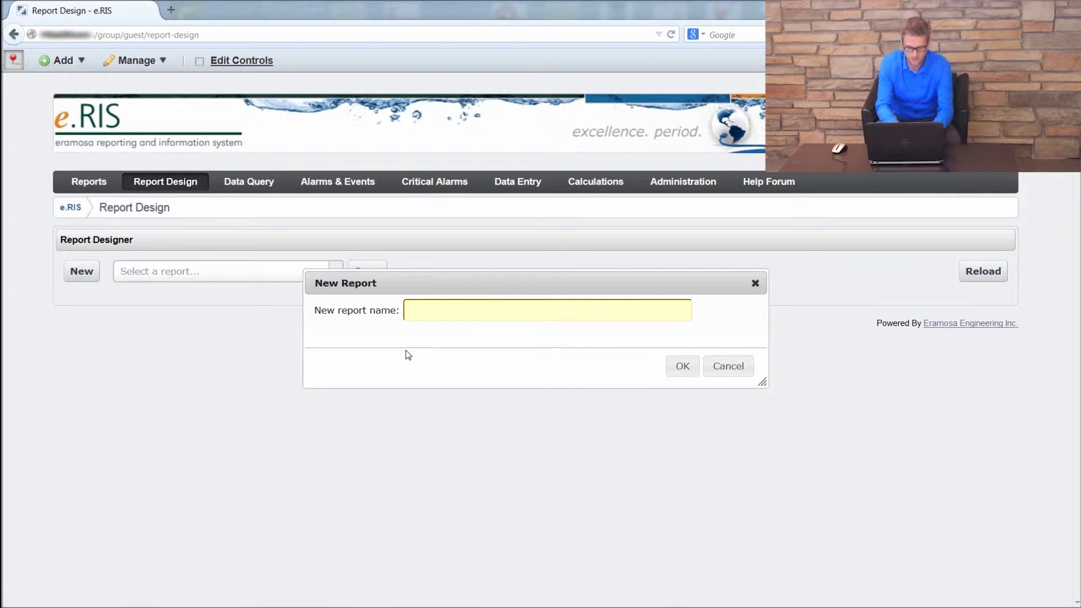
type("Report Comments Video")
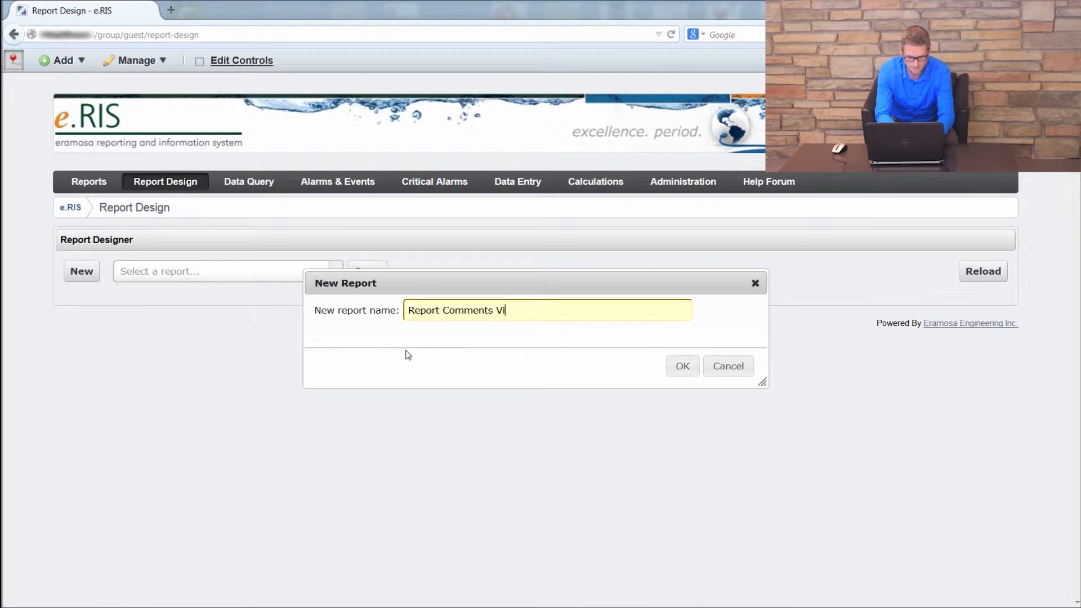
left_click(682, 368)
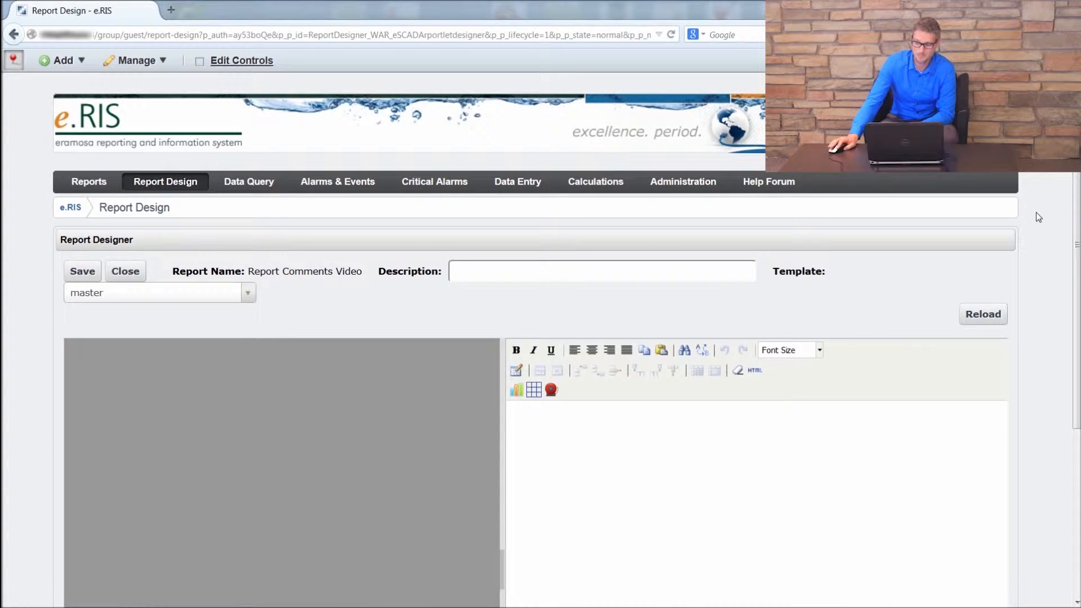
Step: Insert a grid object into the blank report
scroll(1036, 214, "down", 3)
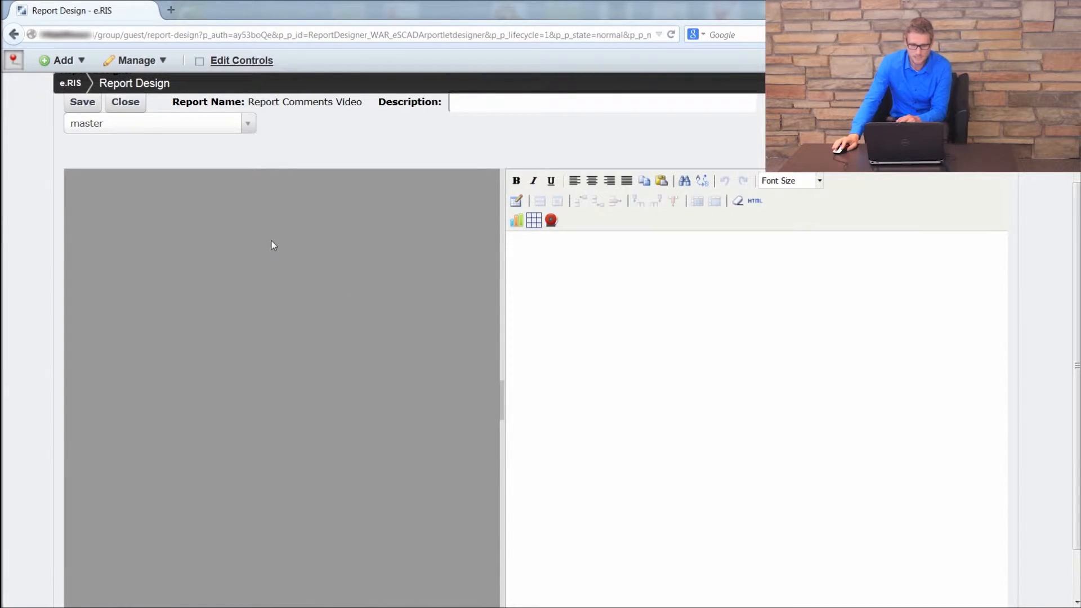
left_click(534, 221)
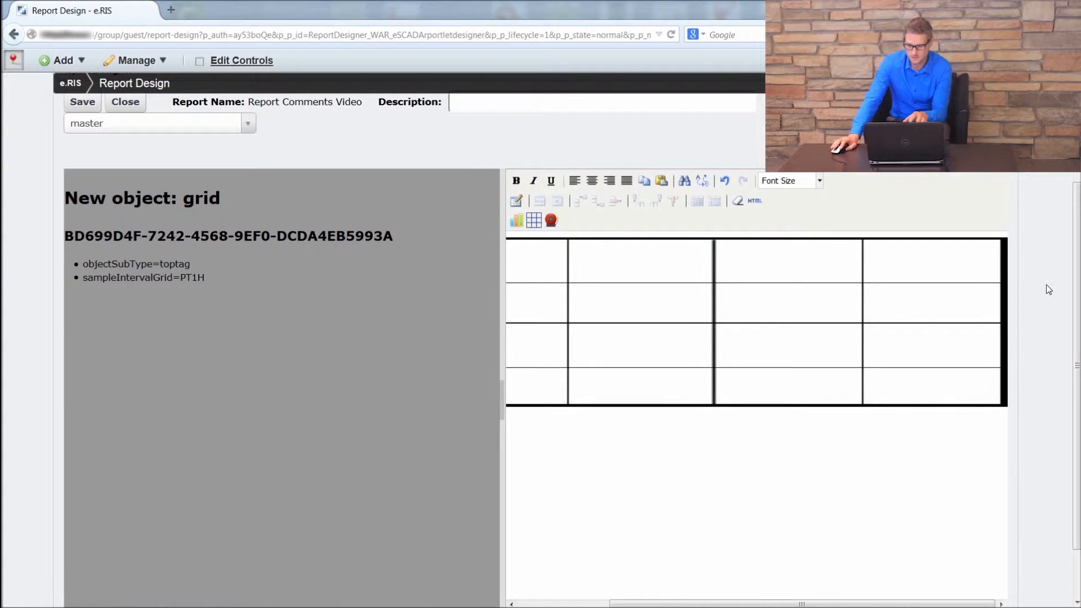
scroll(1046, 285, "down", 2)
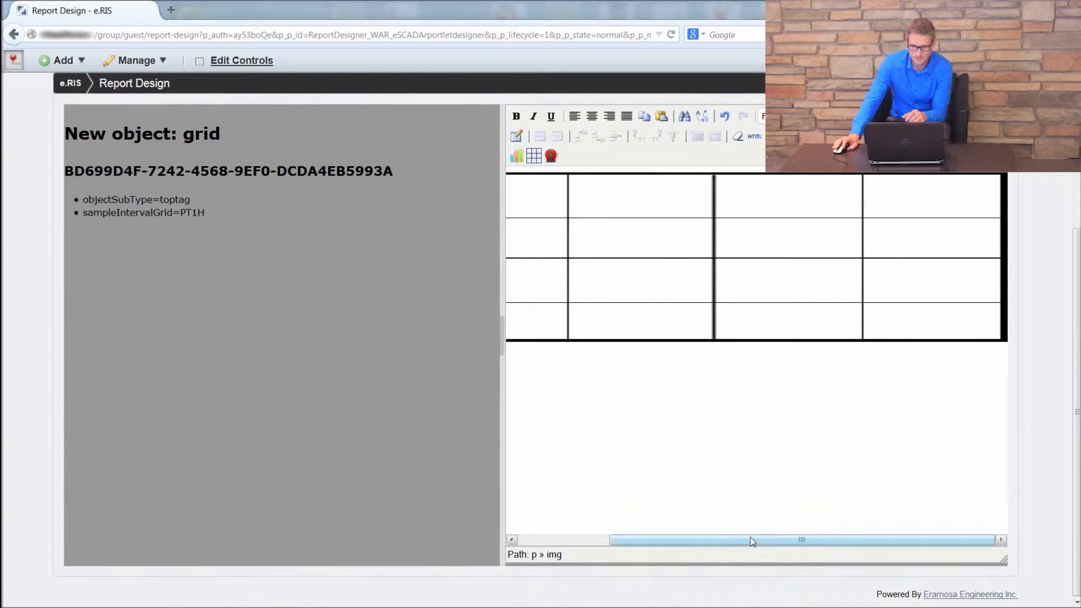
left_click_drag(753, 541, 651, 544)
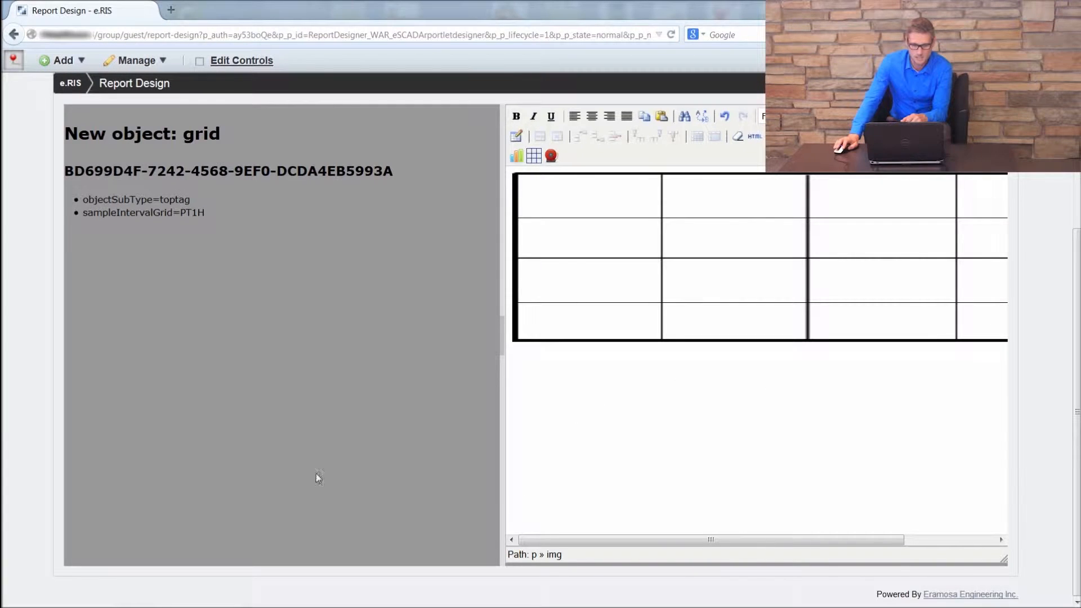
Step: Add a tag entry to the grid and assign it PH.CPU01.HSAER00000FT01FI_.F_CV1, Air Flow to Tanks 1-8 + 2, using an "air flow" search
scroll(1040, 441, "up", 3)
left_click(696, 361)
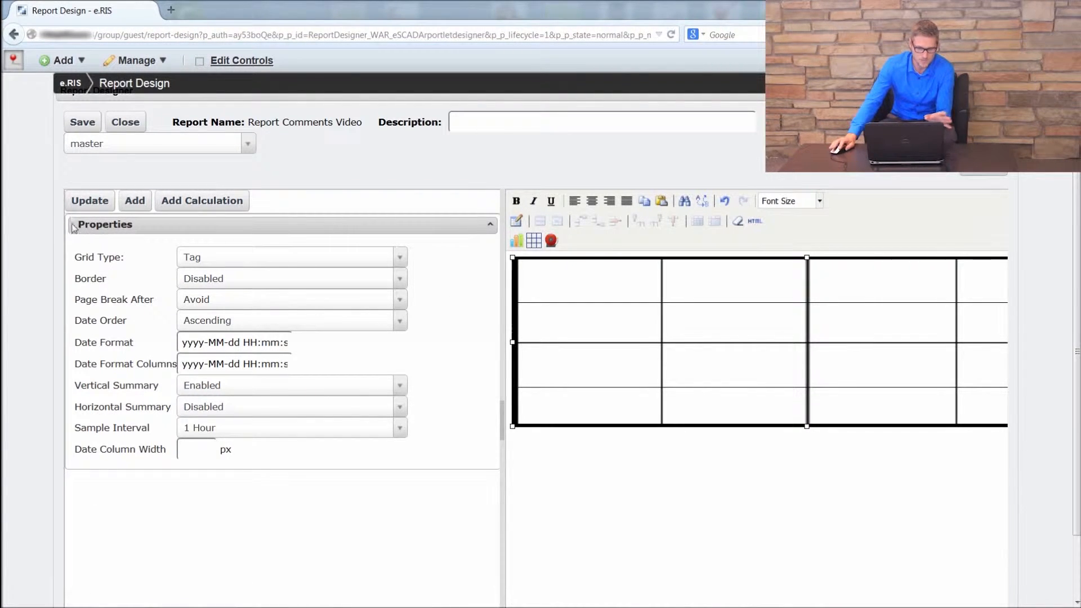
scroll(39, 214, "down", 3)
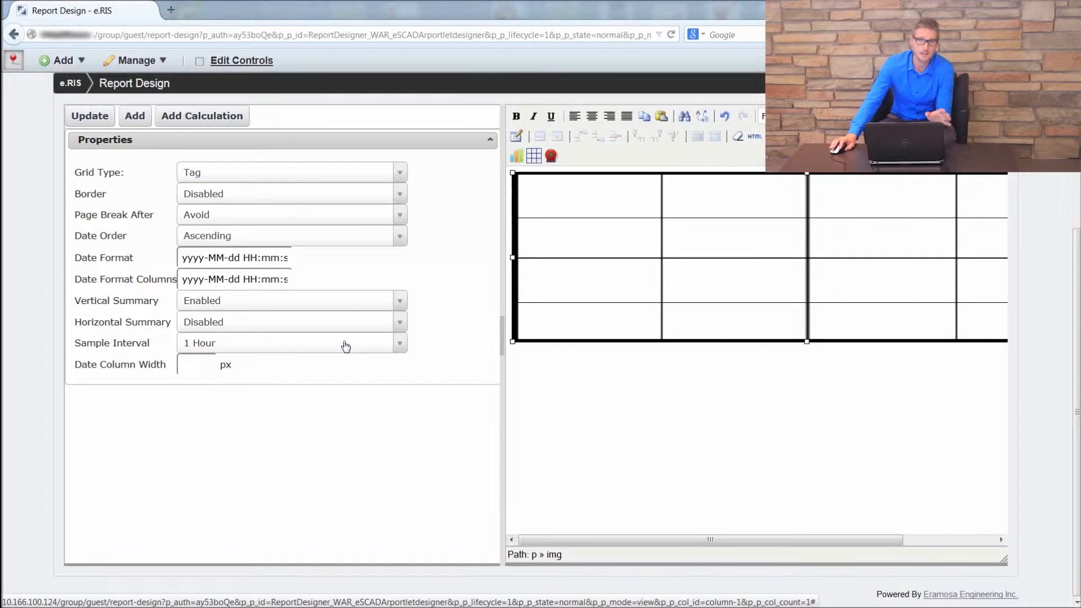
left_click(134, 123)
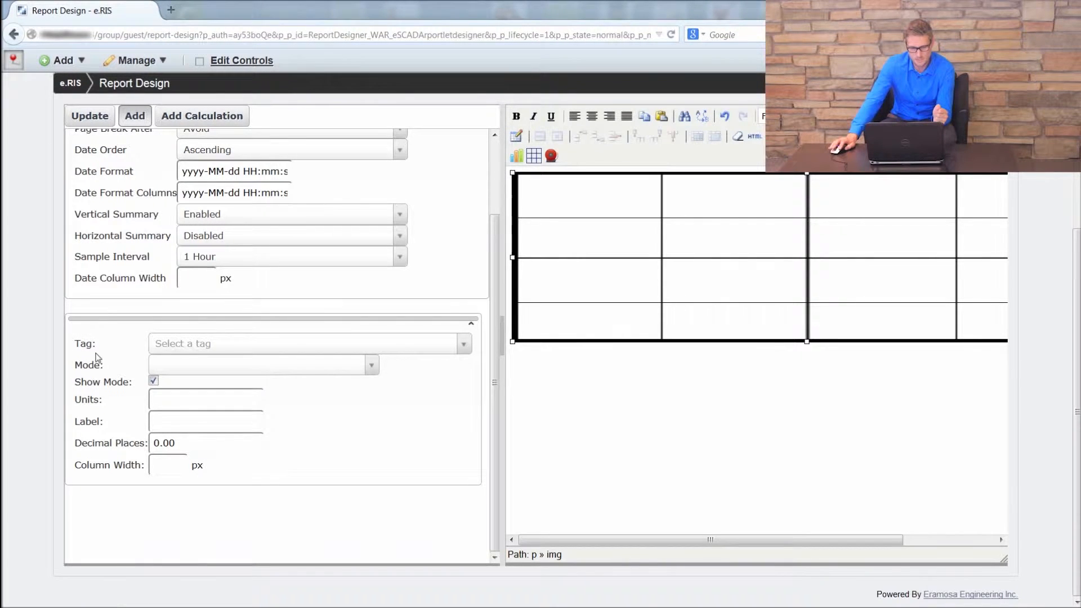
left_click(465, 345)
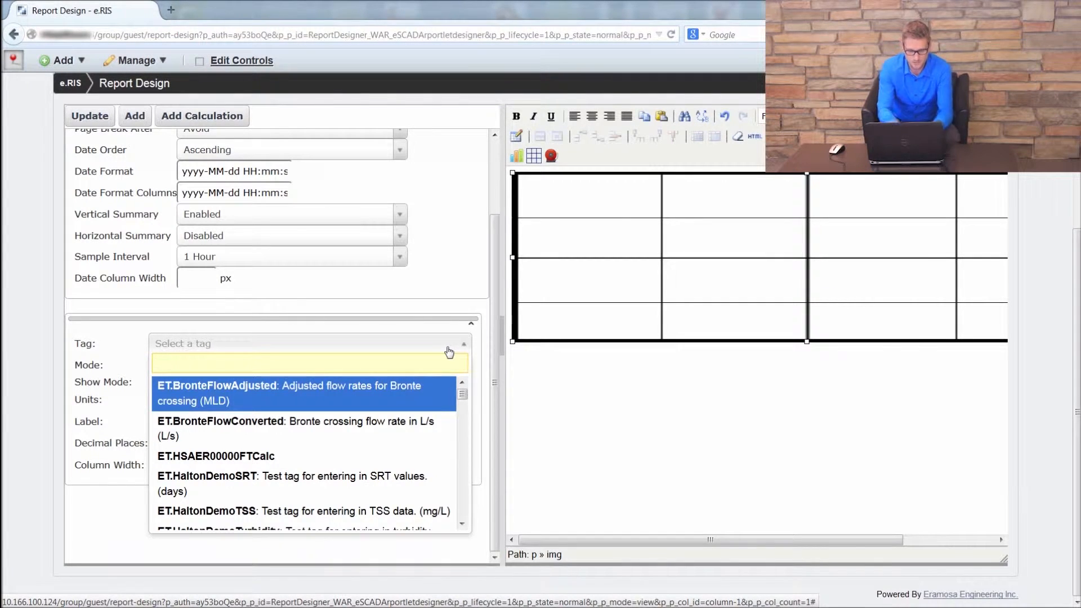
type("ir flow")
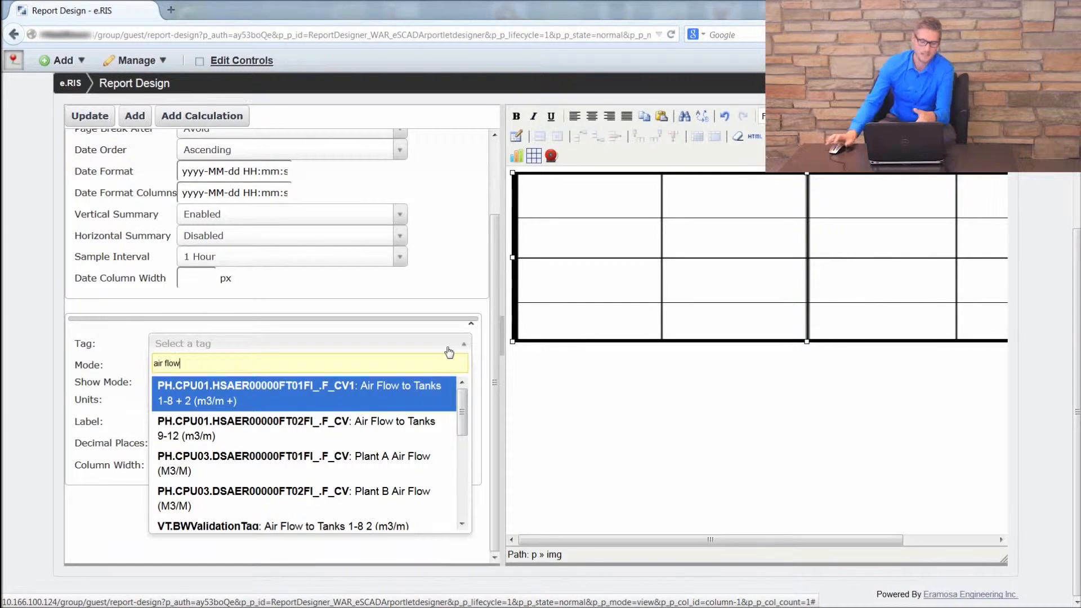
scroll(397, 417, "down", 5)
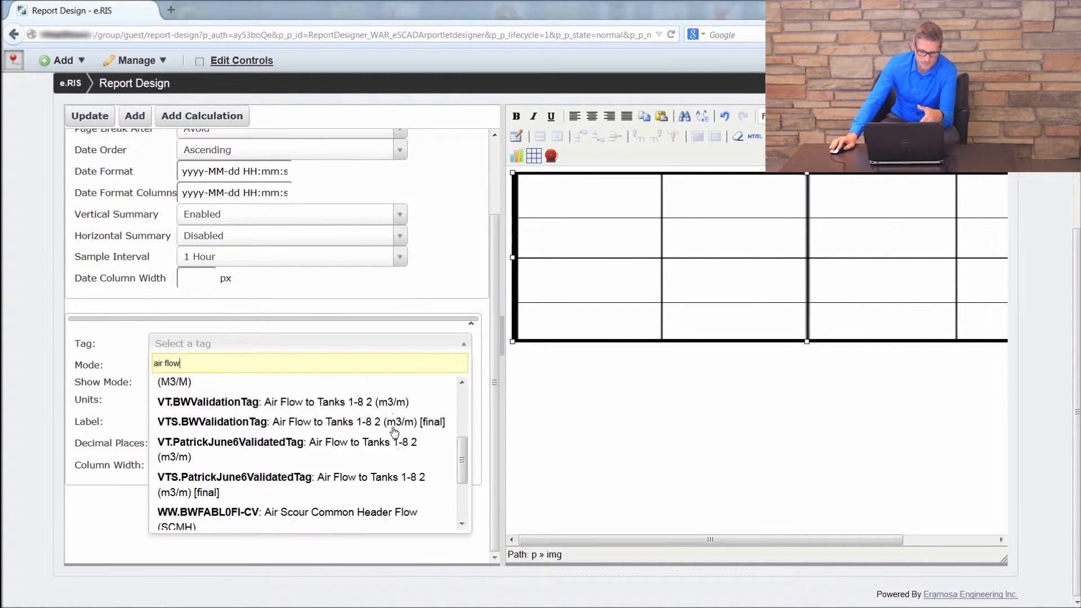
scroll(394, 432, "up", 5)
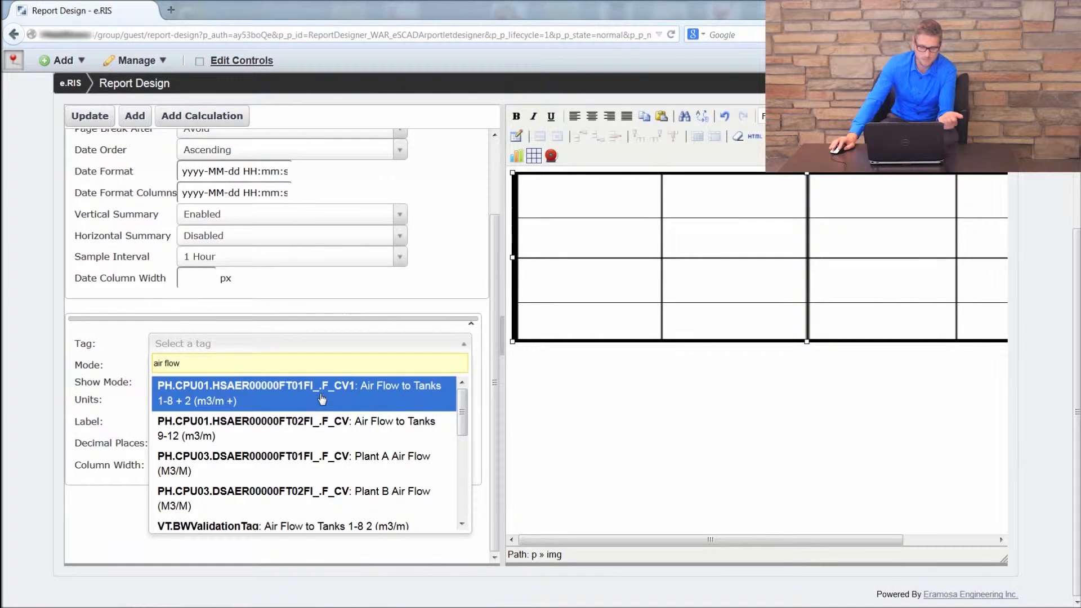
left_click(322, 398)
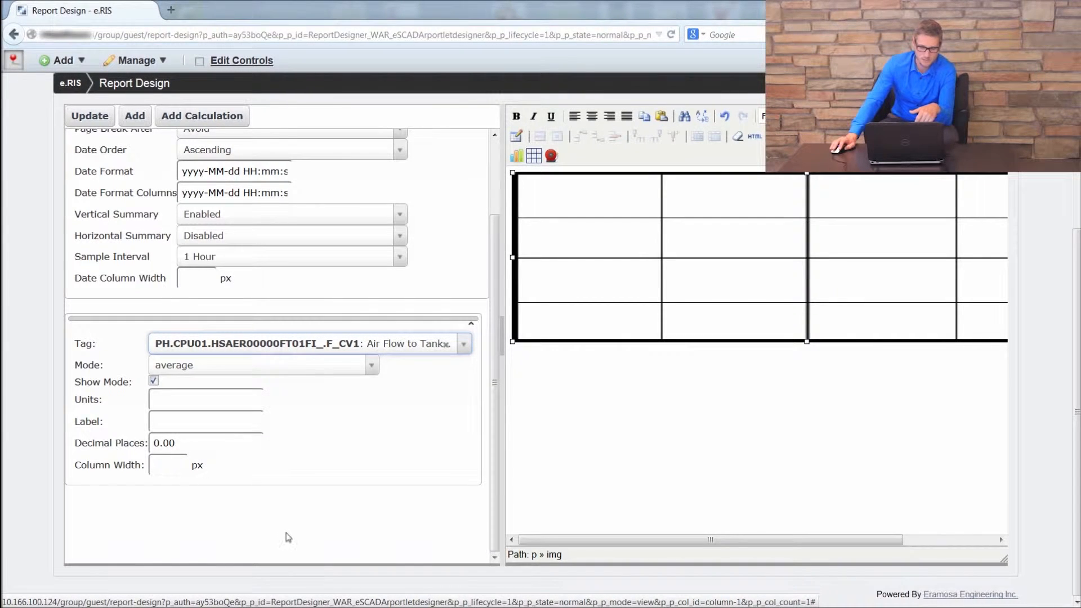
Step: Apply the tag settings to the grid and save the report design
scroll(396, 389, "up", 2)
scroll(396, 383, "up", 3)
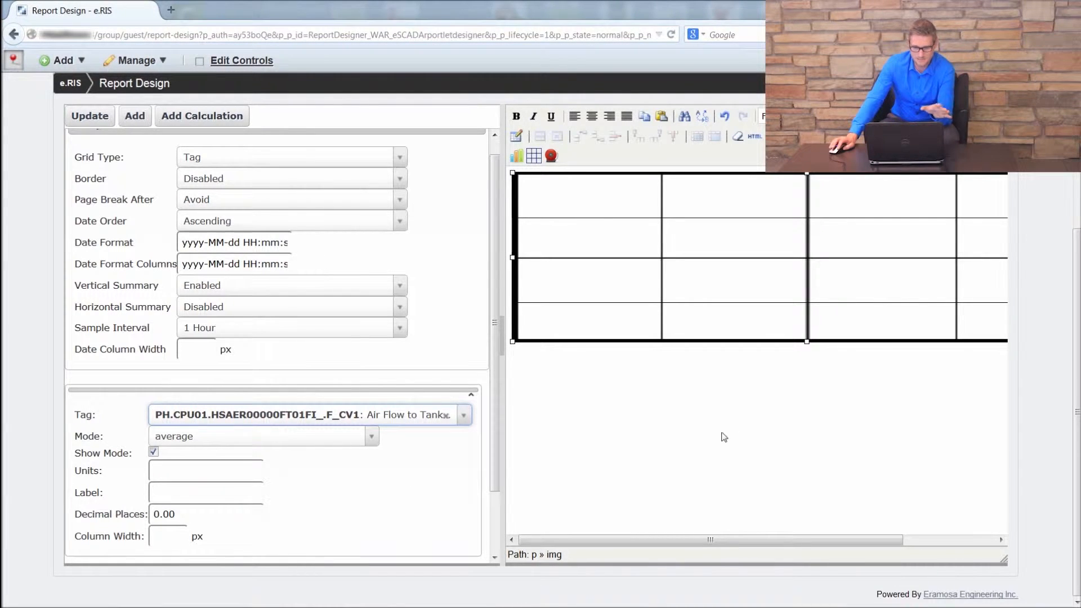
scroll(12, 259, "up", 3)
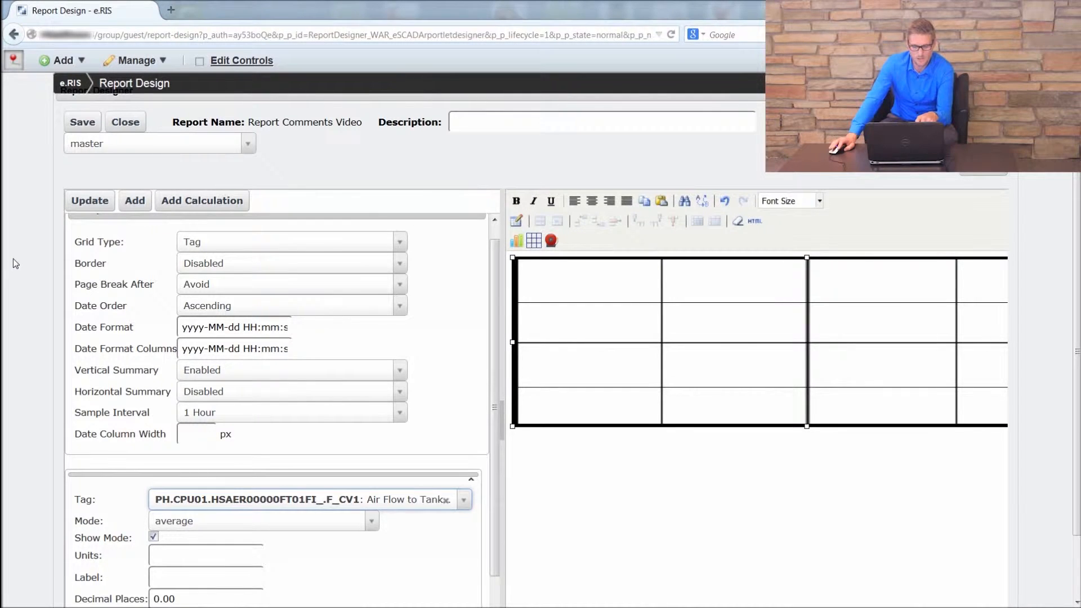
left_click(82, 203)
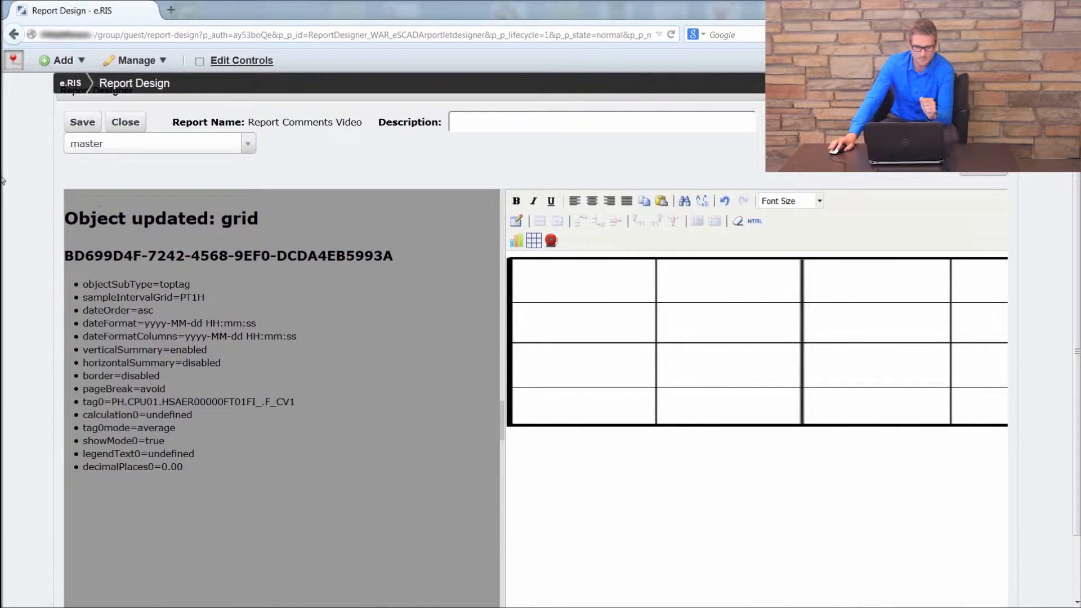
left_click(82, 122)
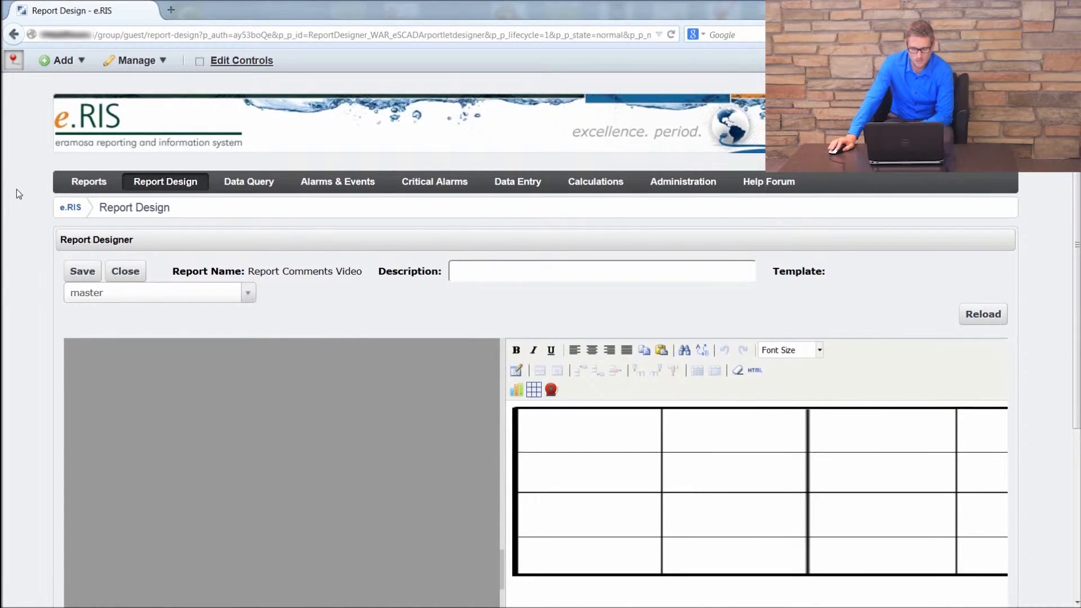
Step: Go to the Reports page and select the Report Comments Video report
scroll(67, 118, "down", 3)
left_click(90, 98)
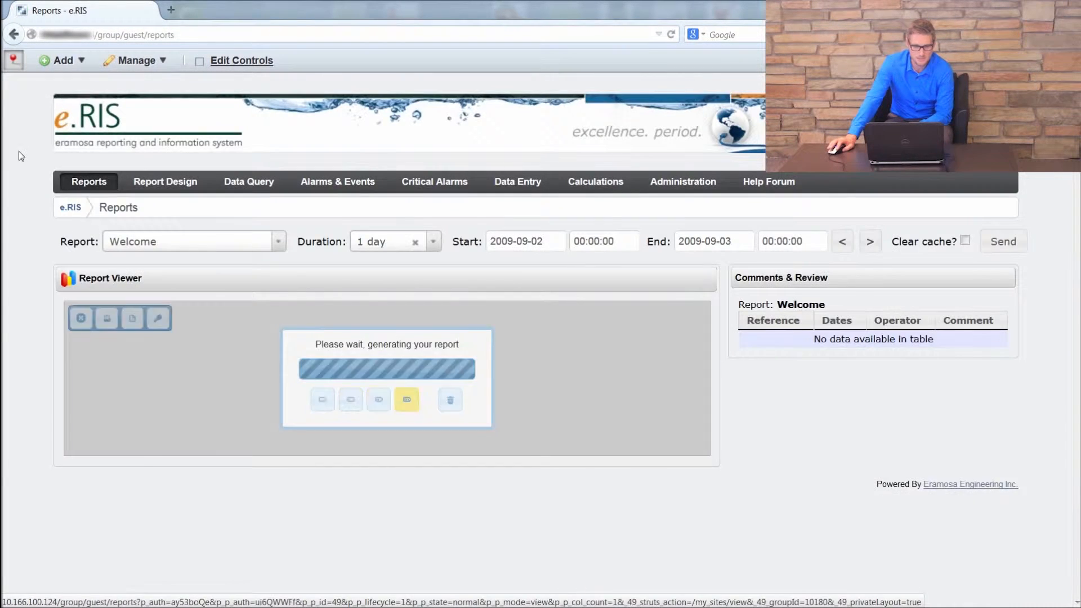
scroll(23, 147, "down", 2)
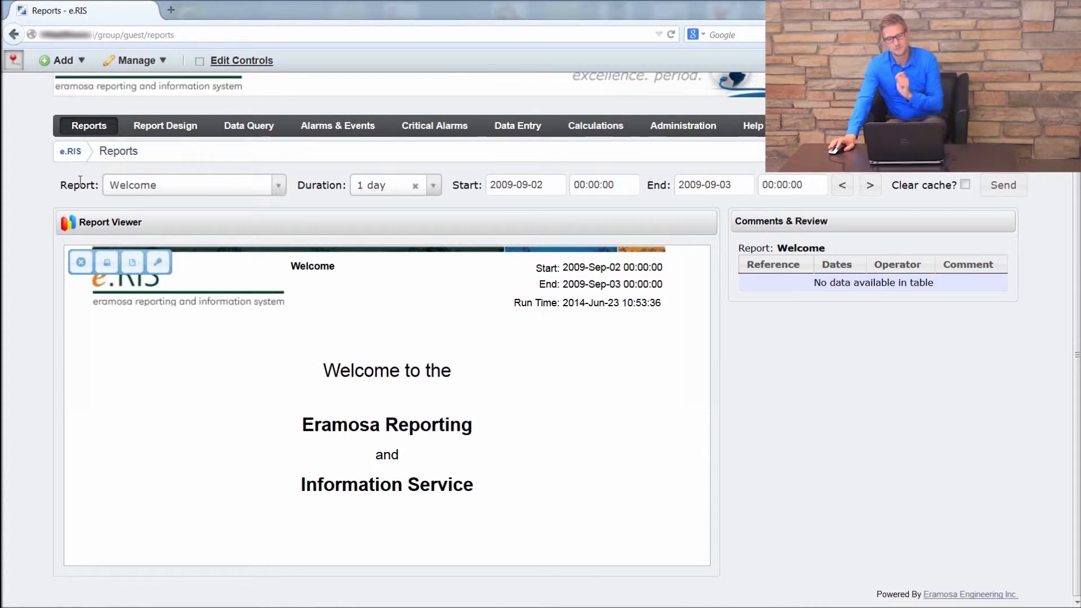
left_click(278, 190)
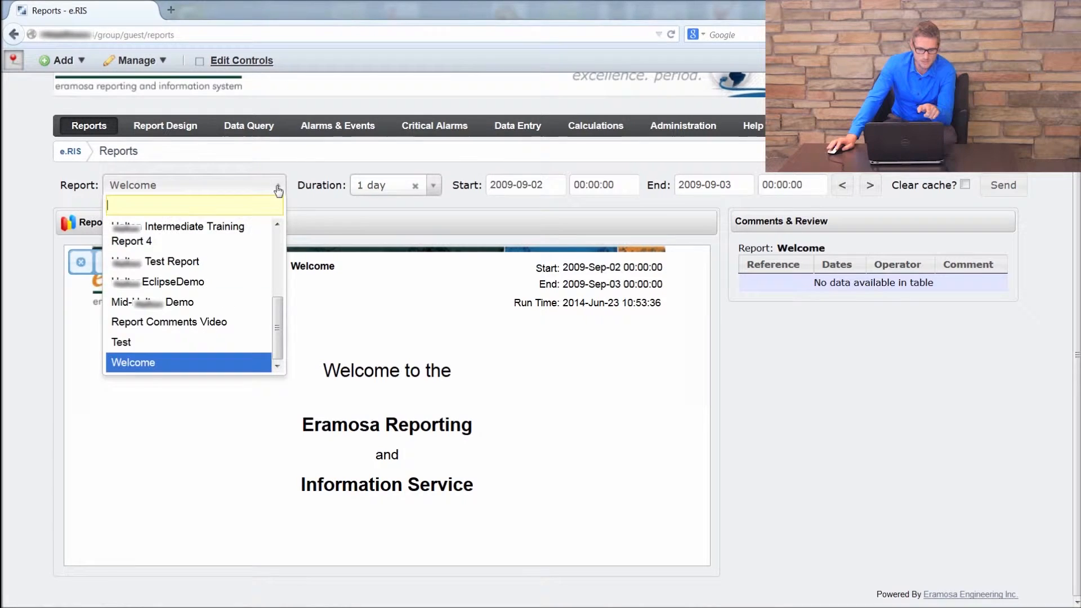
left_click(200, 330)
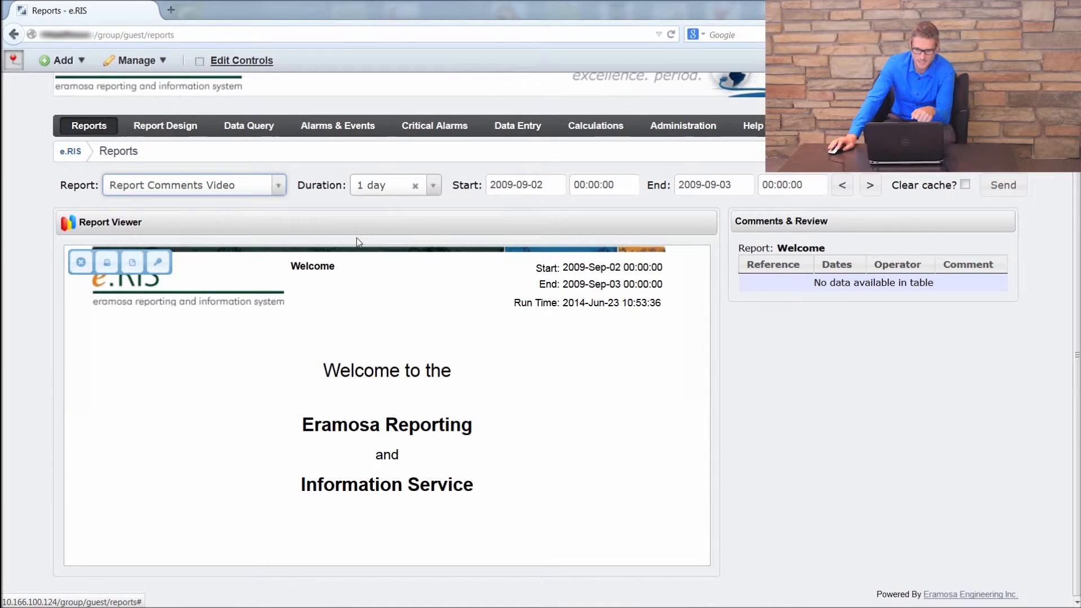
left_click(551, 187)
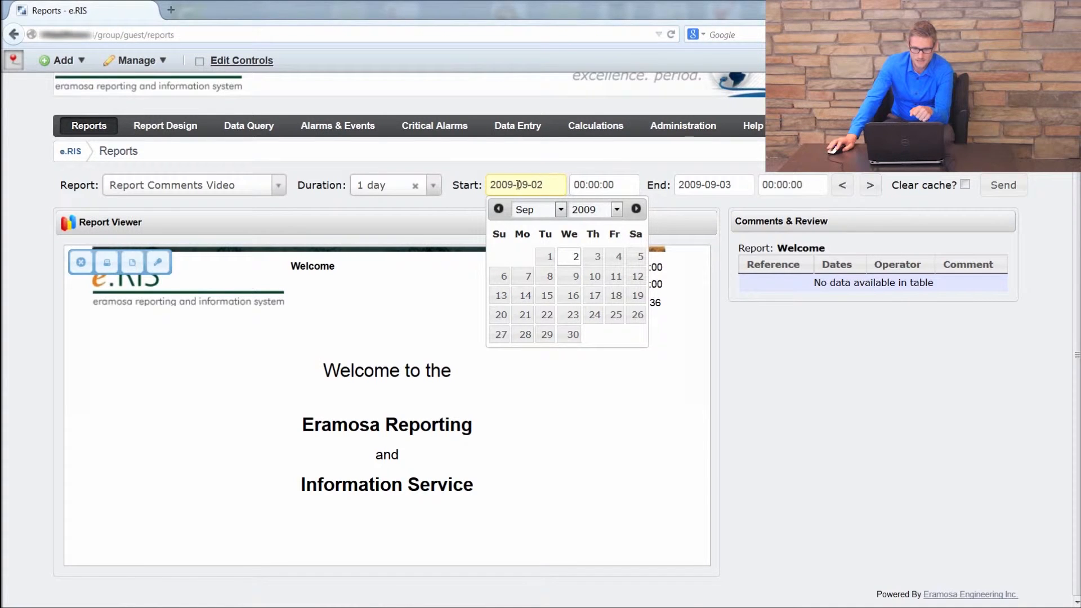
left_click(538, 164)
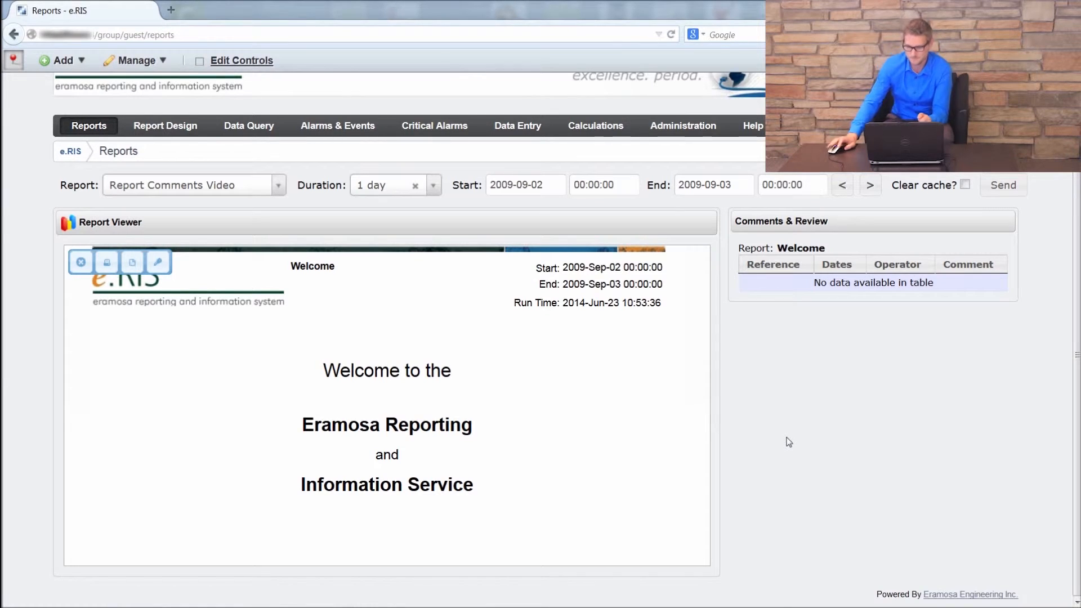
left_click(1009, 189)
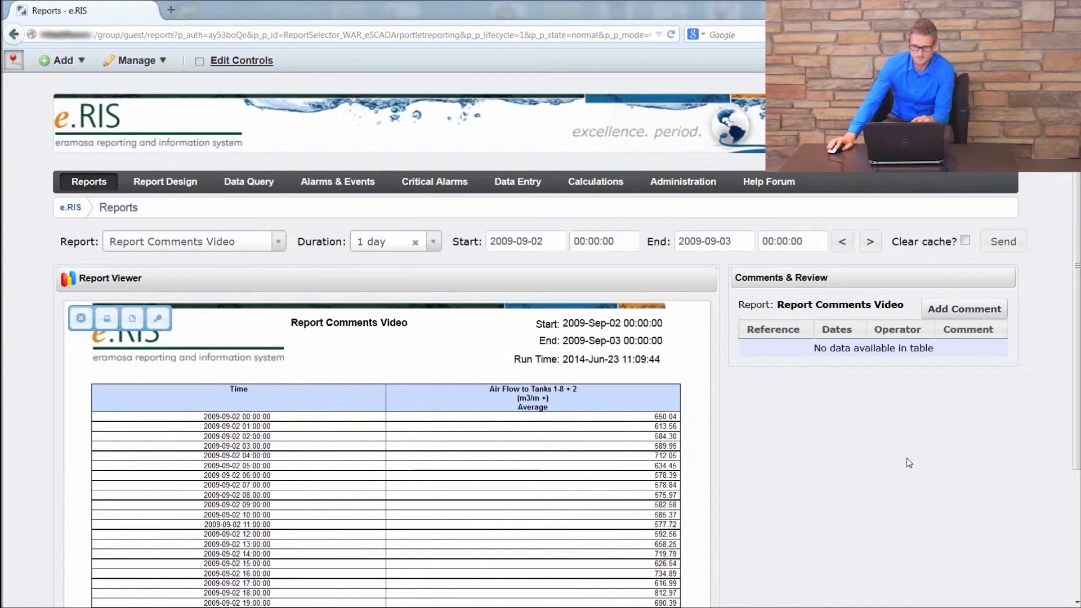
Step: Start a new comment on the report and make it refer to tag PH.CPU01.HSAER00000FT01FI_.F_CV1 (Air Flow to Tanks 1-8 + 2)
scroll(792, 407, "down", 3)
scroll(792, 406, "down", 1)
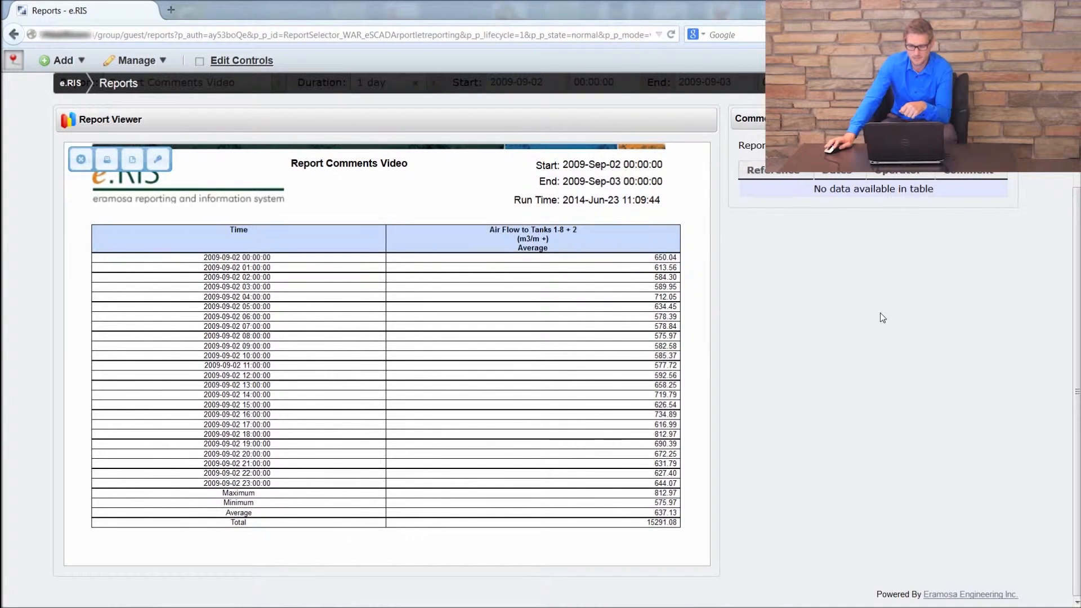
scroll(895, 443, "up", 3)
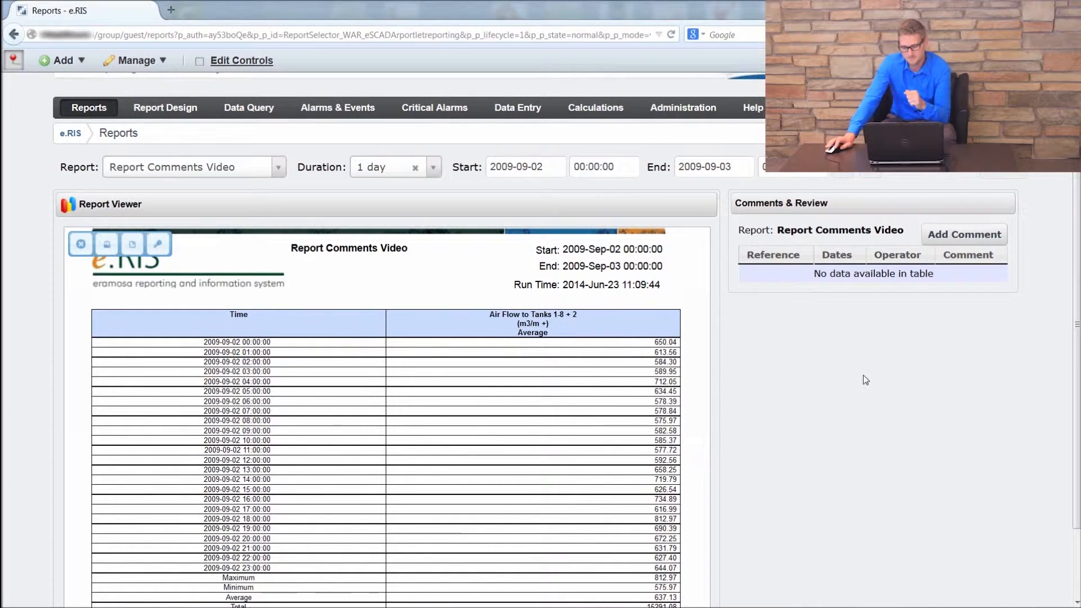
scroll(645, 291, "down", 3)
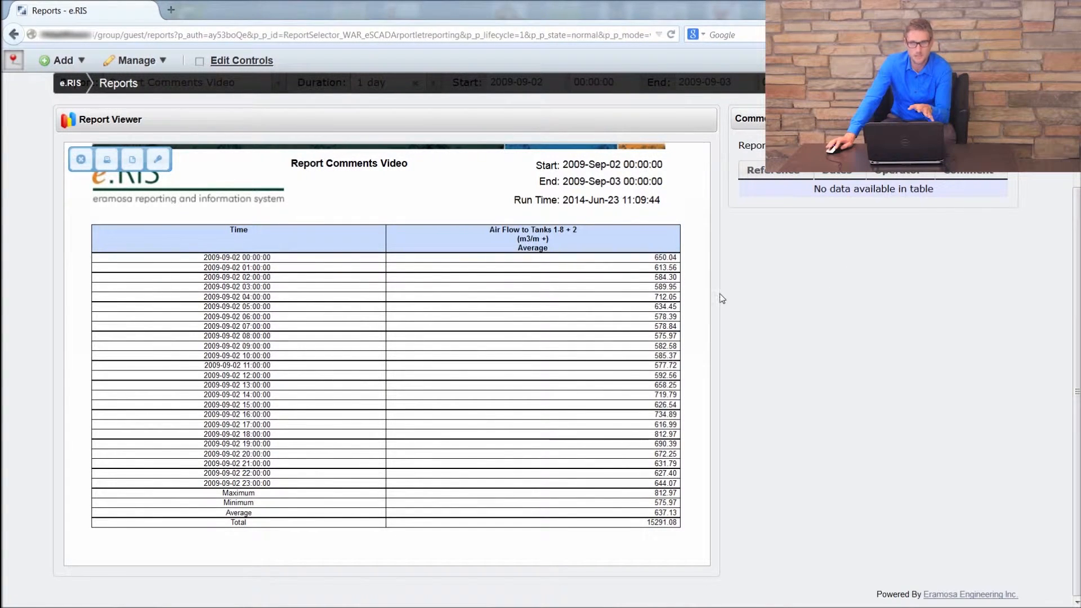
scroll(1005, 297, "up", 3)
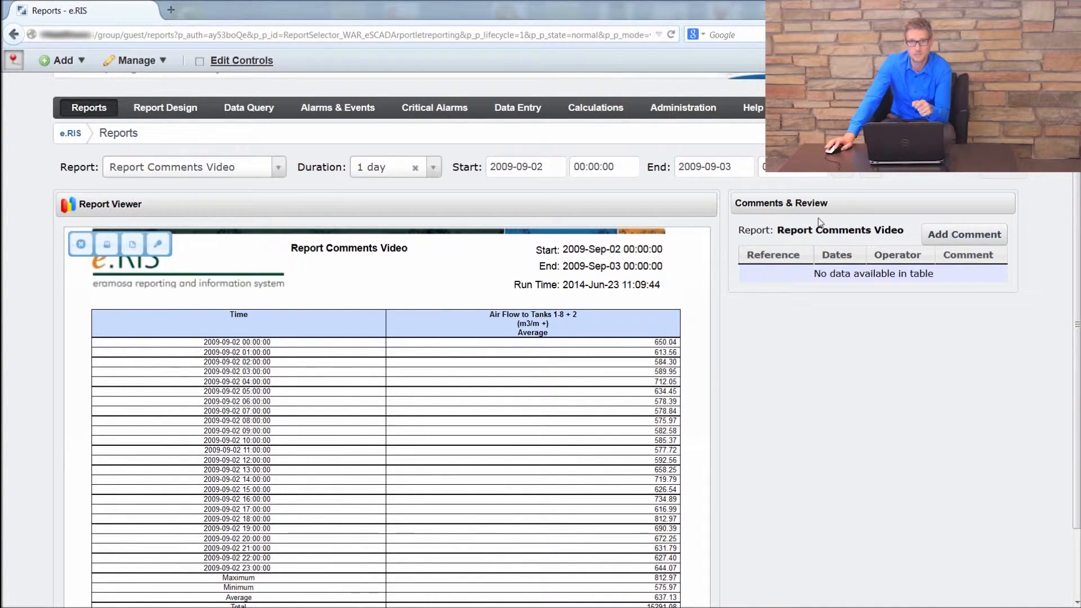
left_click(958, 244)
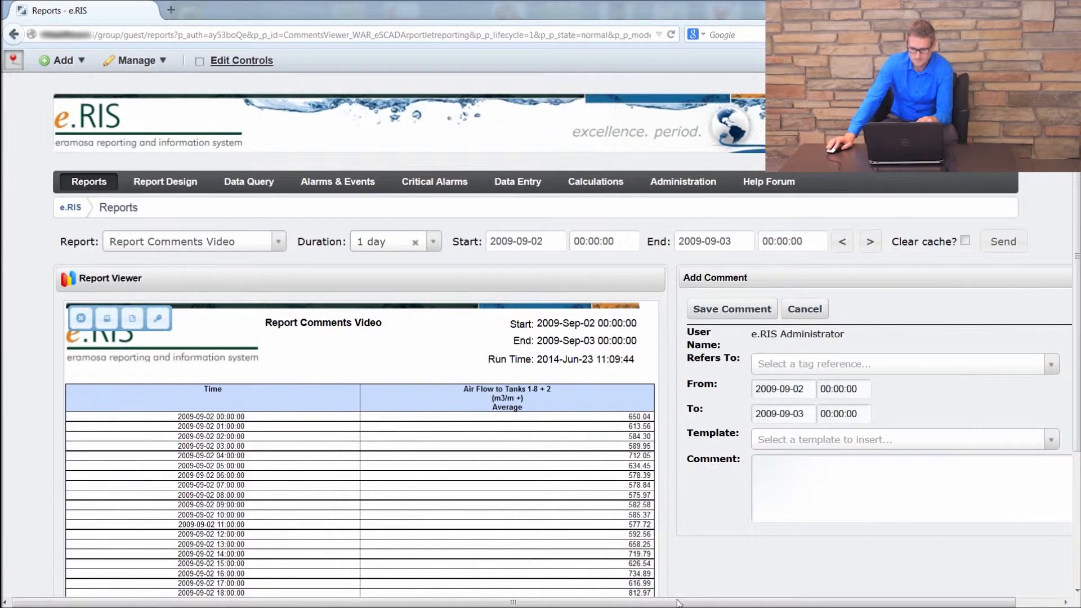
left_click_drag(679, 603, 722, 602)
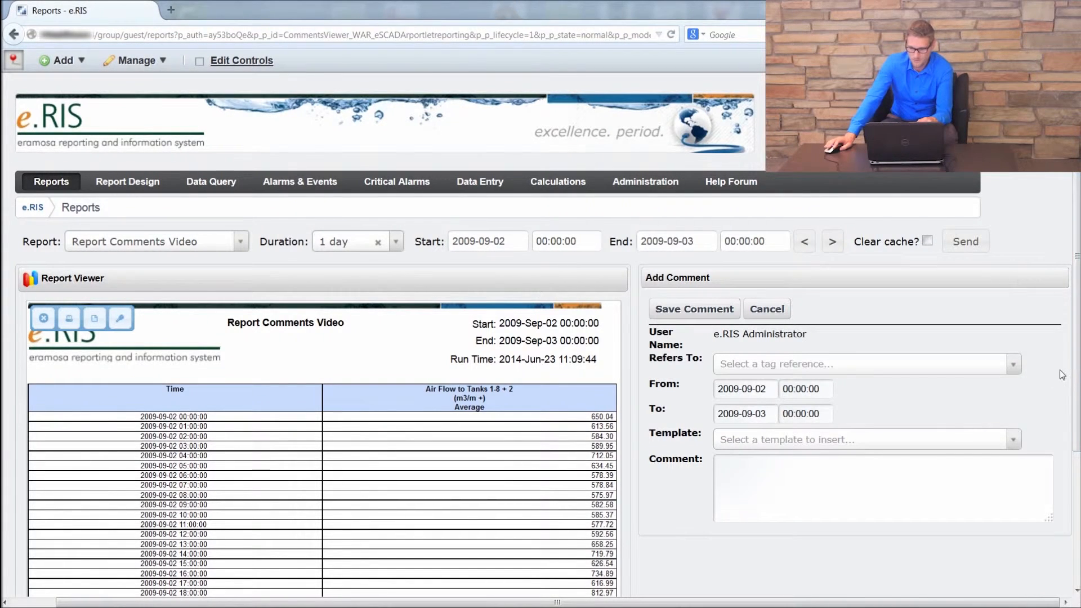
scroll(1048, 350, "down", 3)
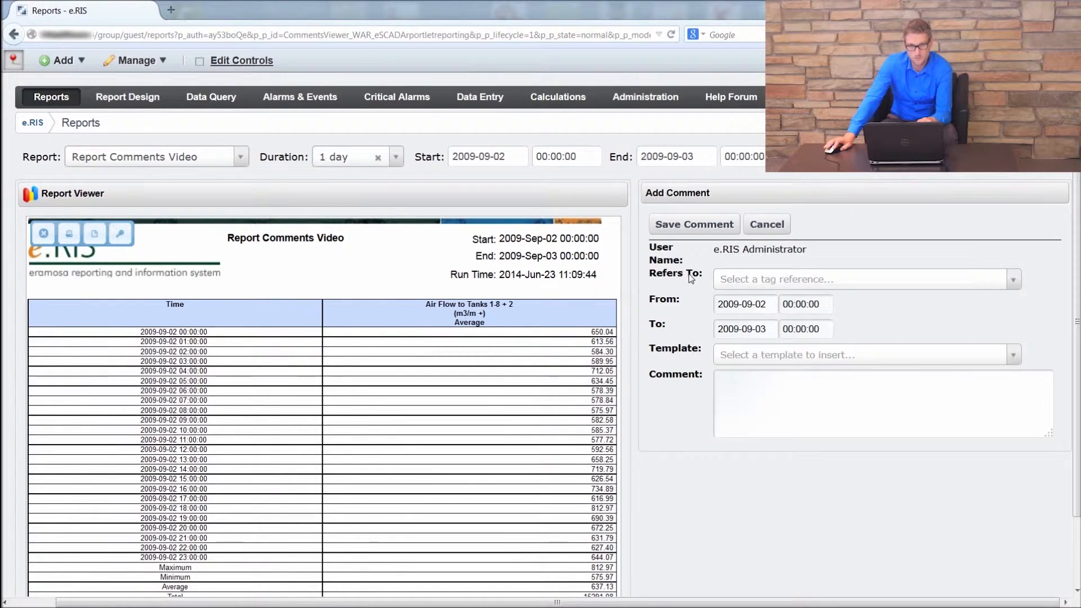
left_click(1014, 285)
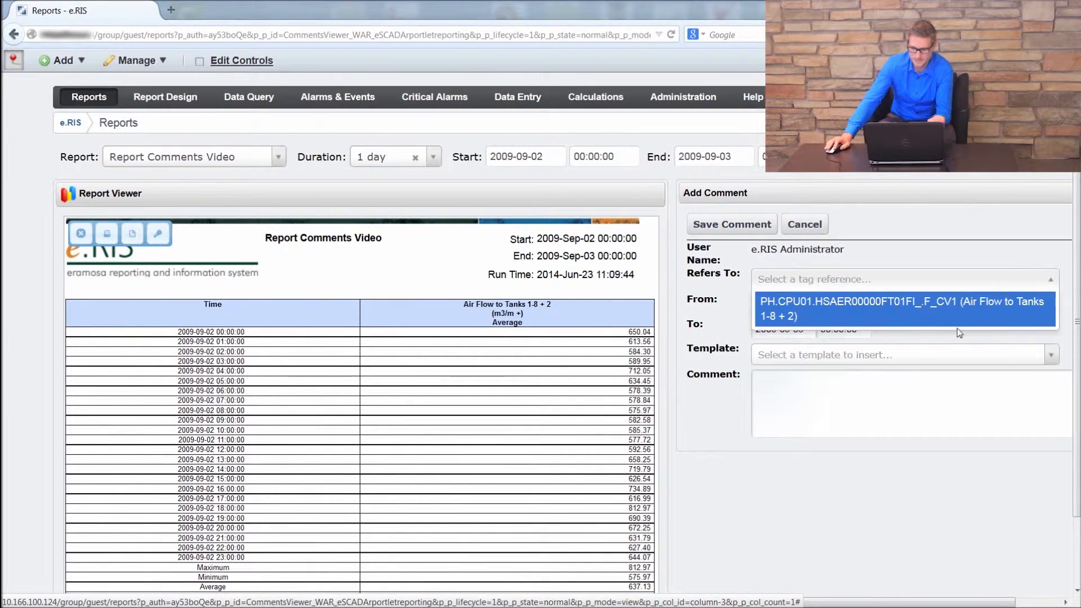
left_click(885, 313)
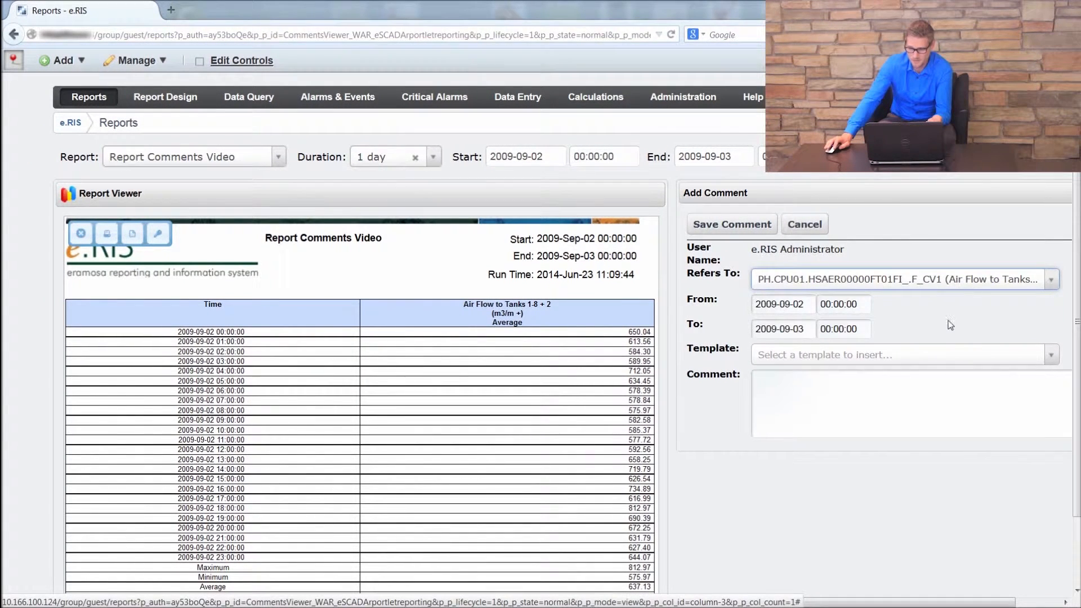
scroll(883, 507, "down", 2)
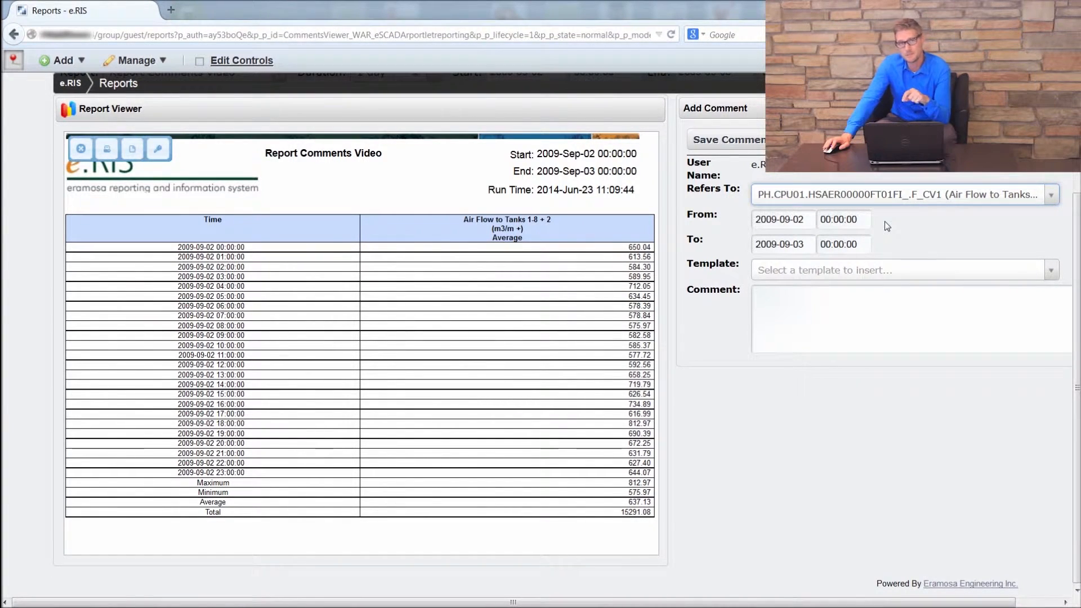
left_click(841, 219)
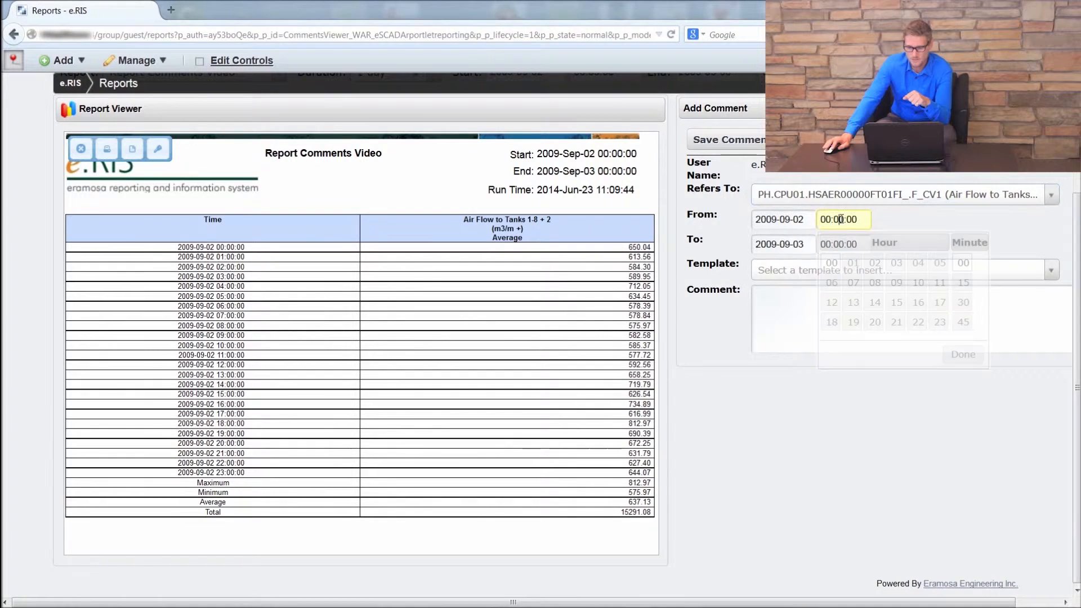
left_click(938, 265)
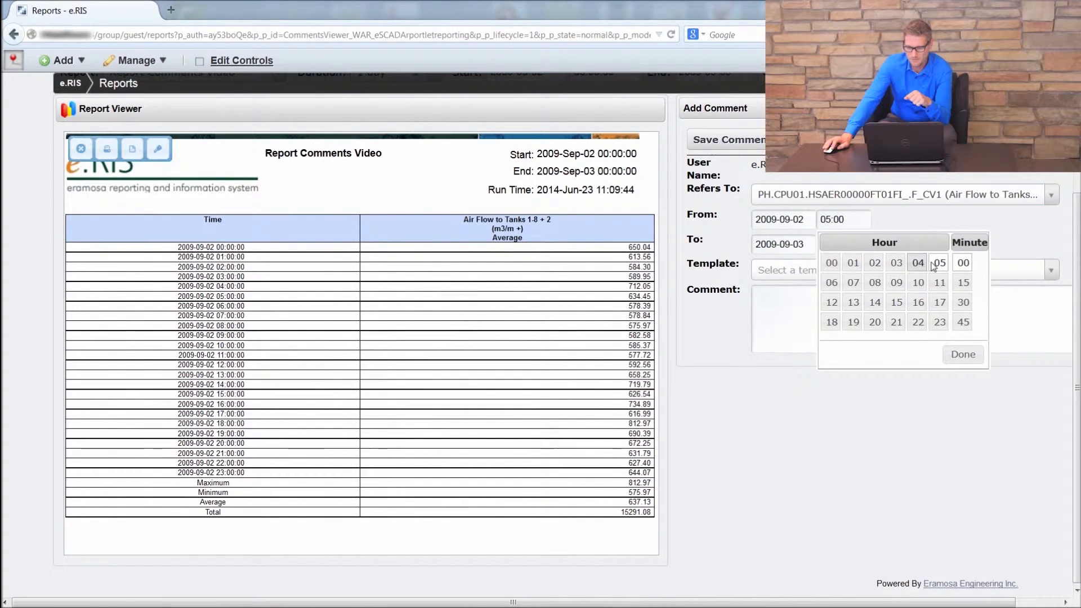
left_click(963, 355)
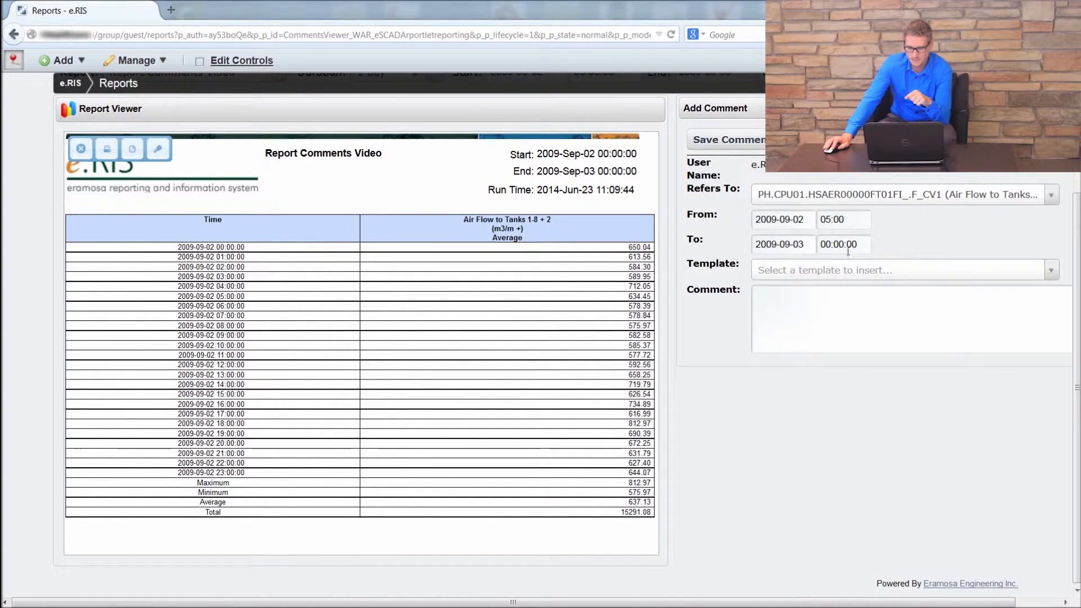
left_click(794, 247)
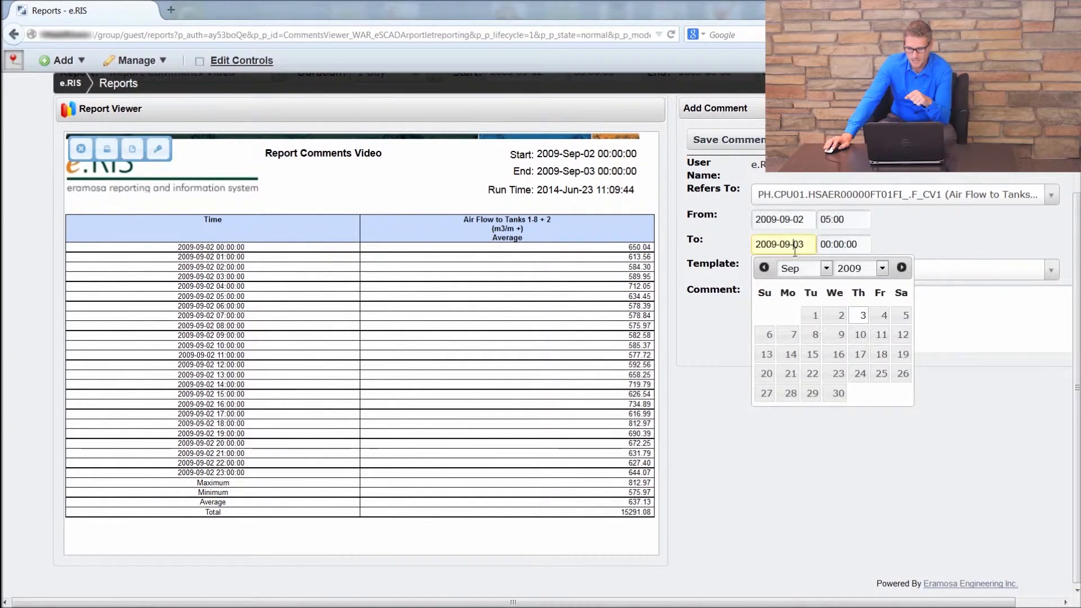
left_click(841, 321)
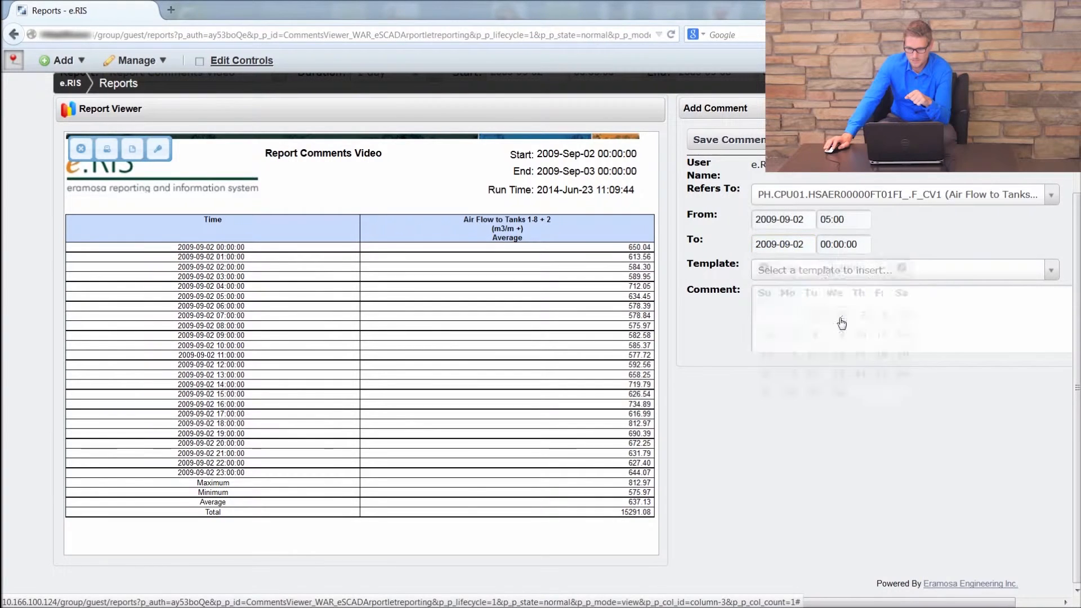
left_click(841, 247)
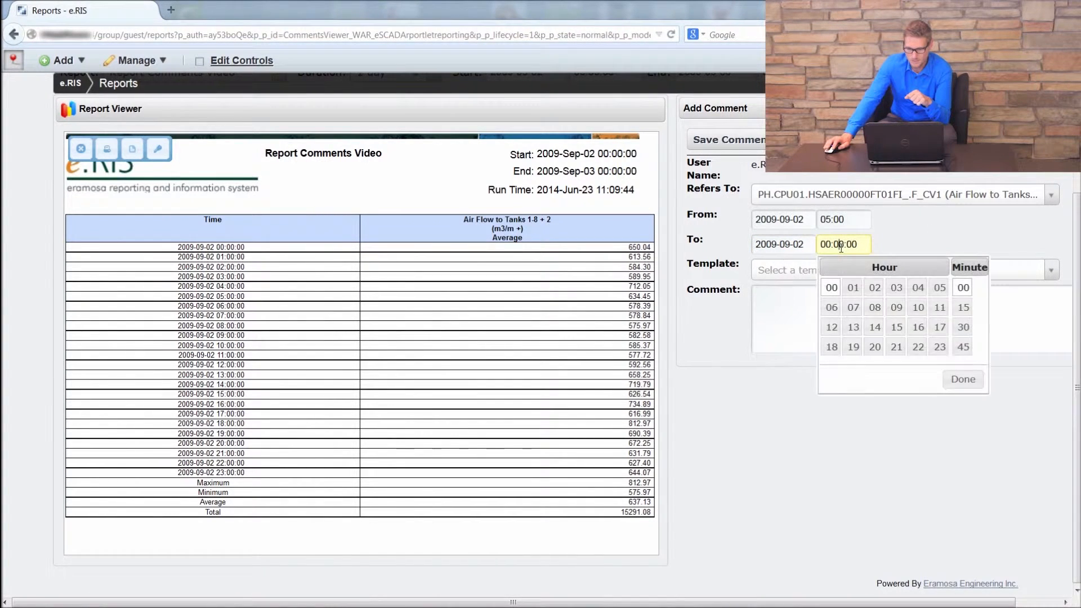
left_click(839, 310)
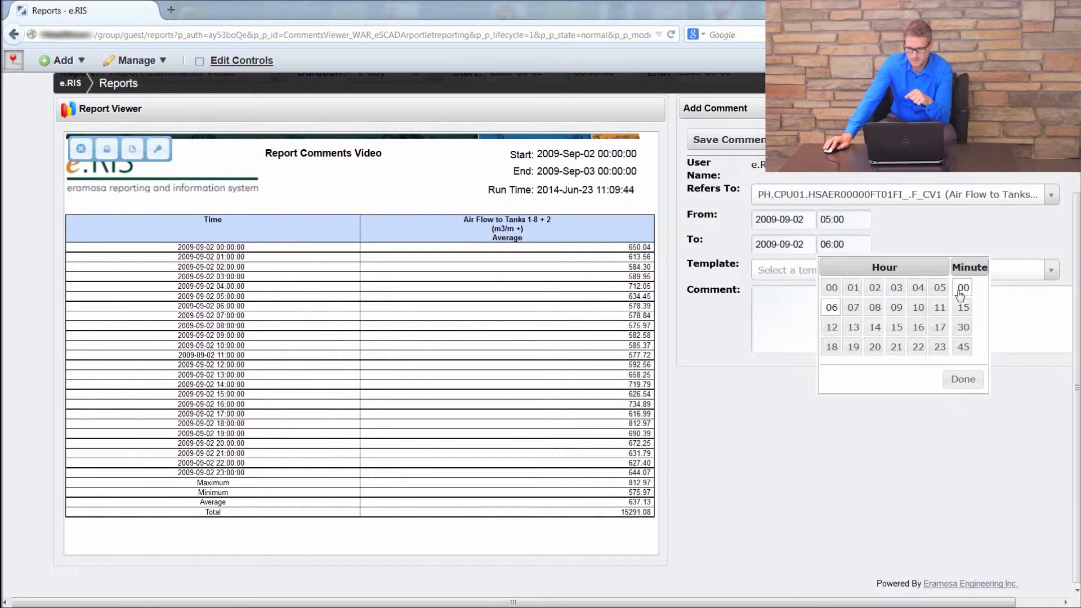
left_click(962, 381)
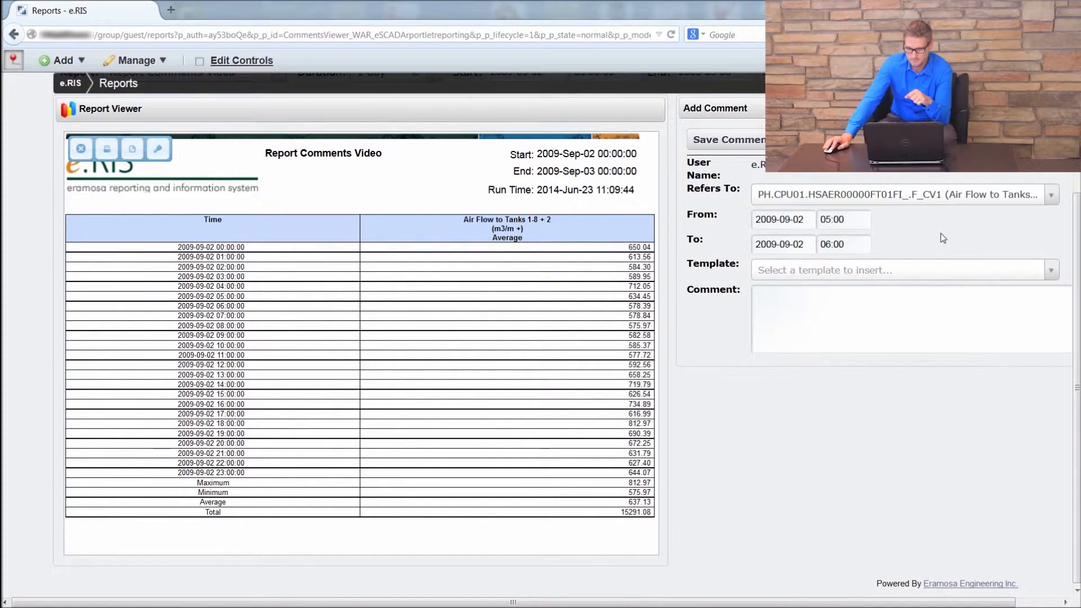
Step: Enter the comment text "Equipment malfunction (demo purposes)." and save the comment
mouse_move(780, 606)
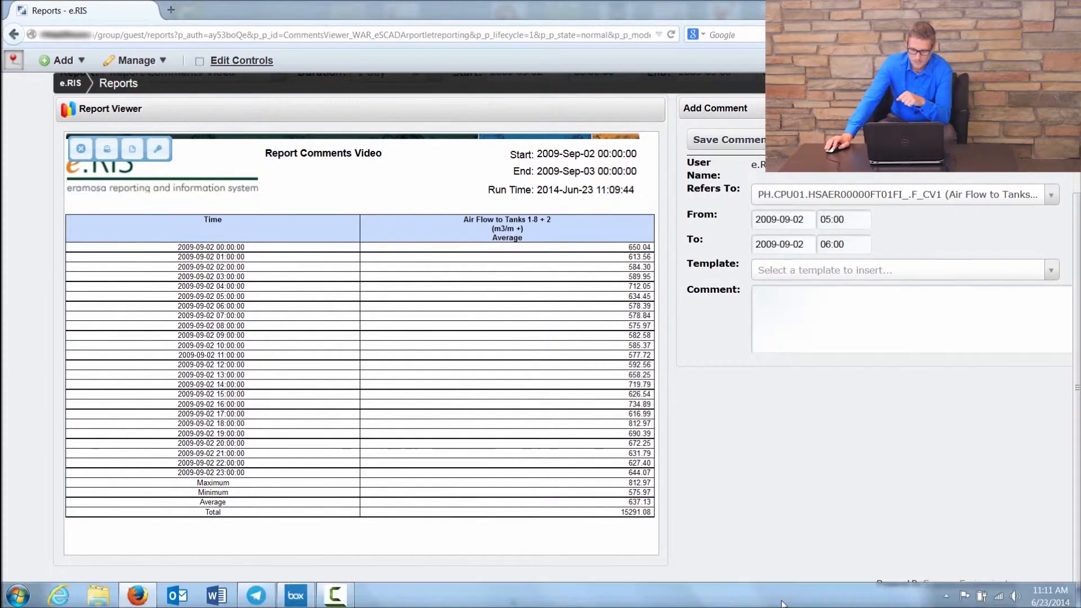
left_click(782, 302)
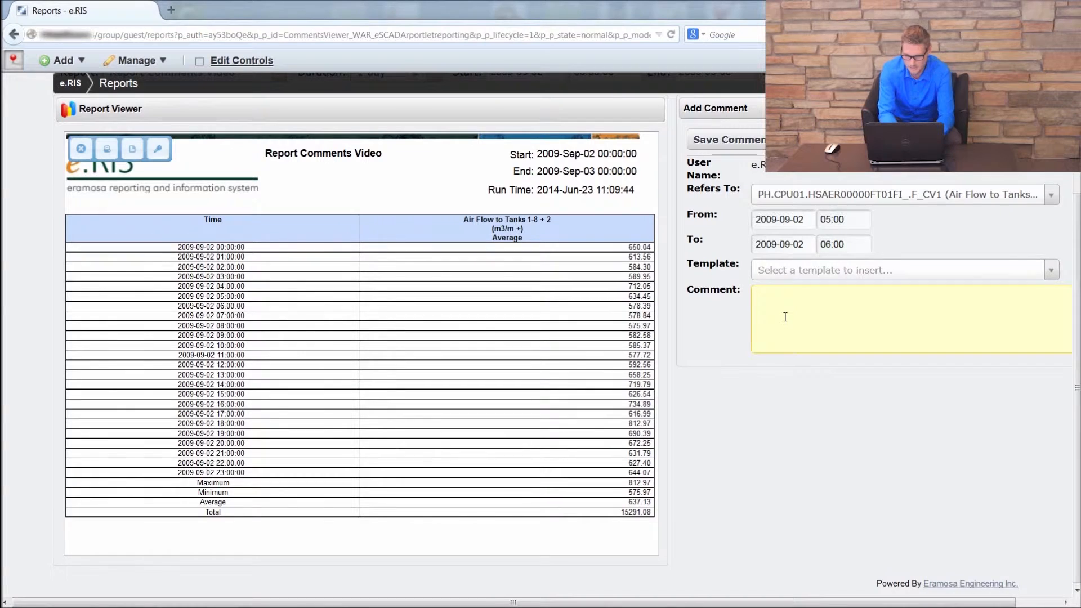
type("quipment malfu")
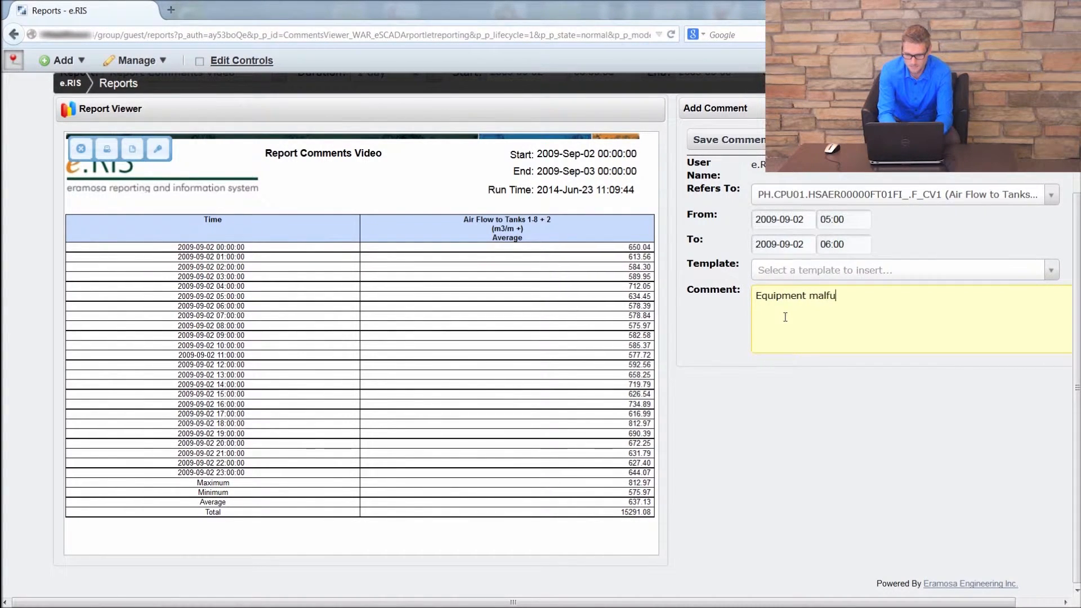
type("nction (demo")
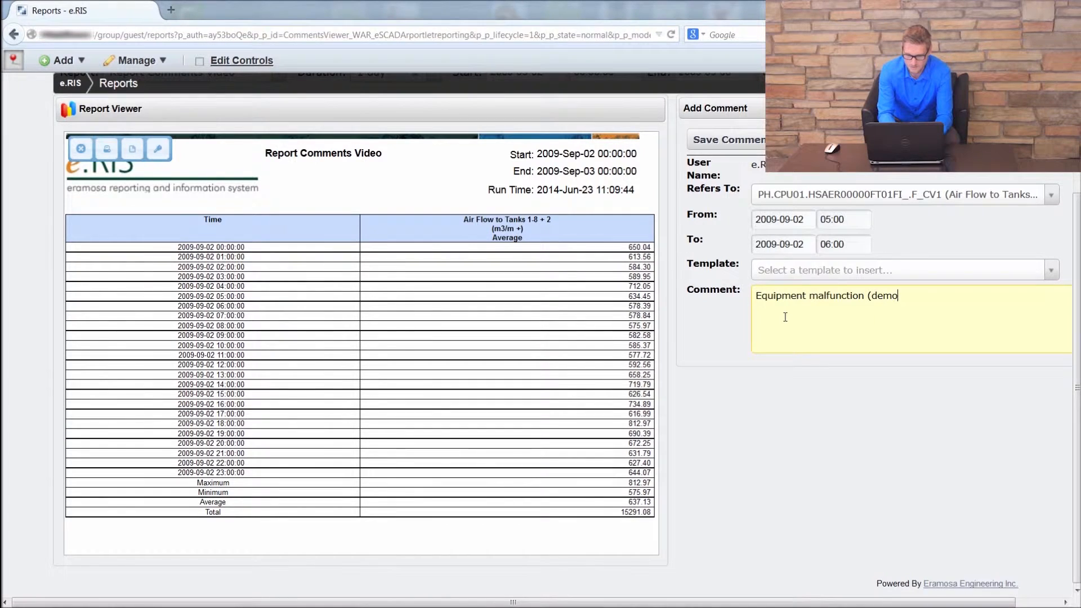
type(" purposes)(")
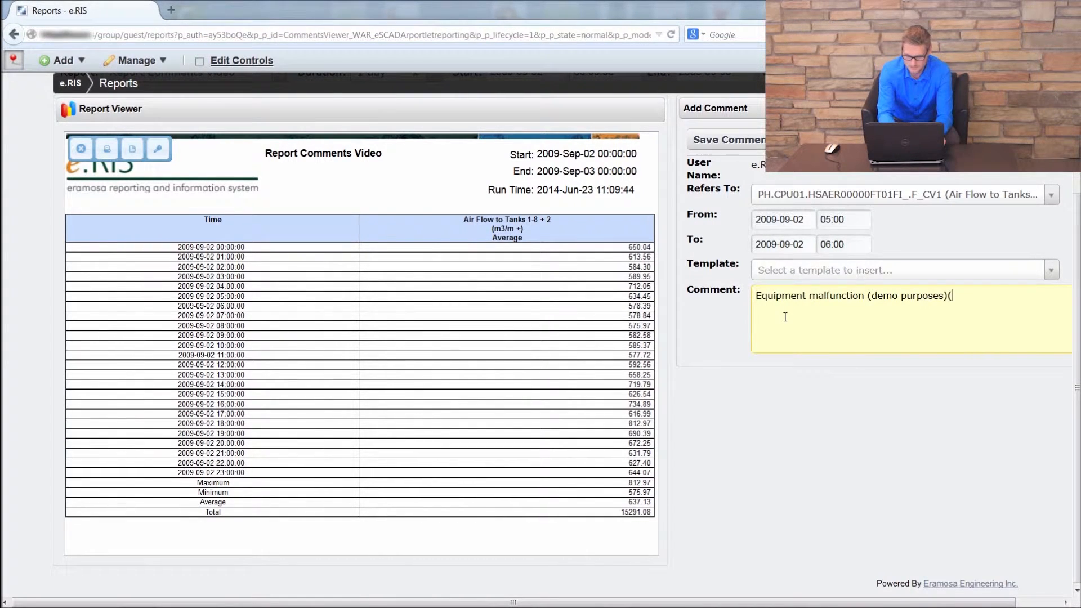
left_click(934, 486)
scroll(929, 479, "up", 3)
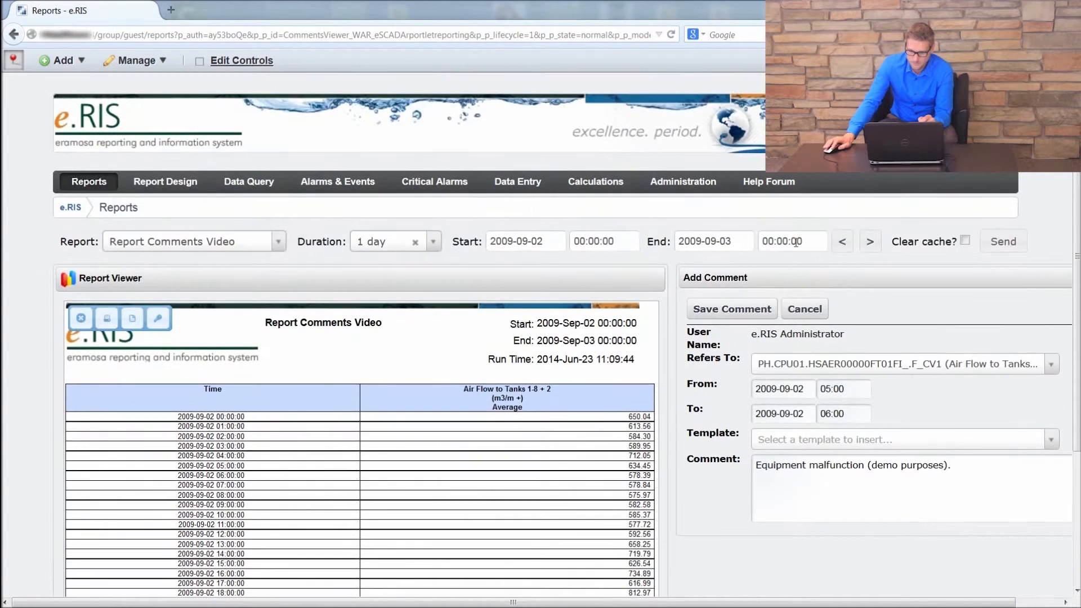
scroll(734, 346, "down", 2)
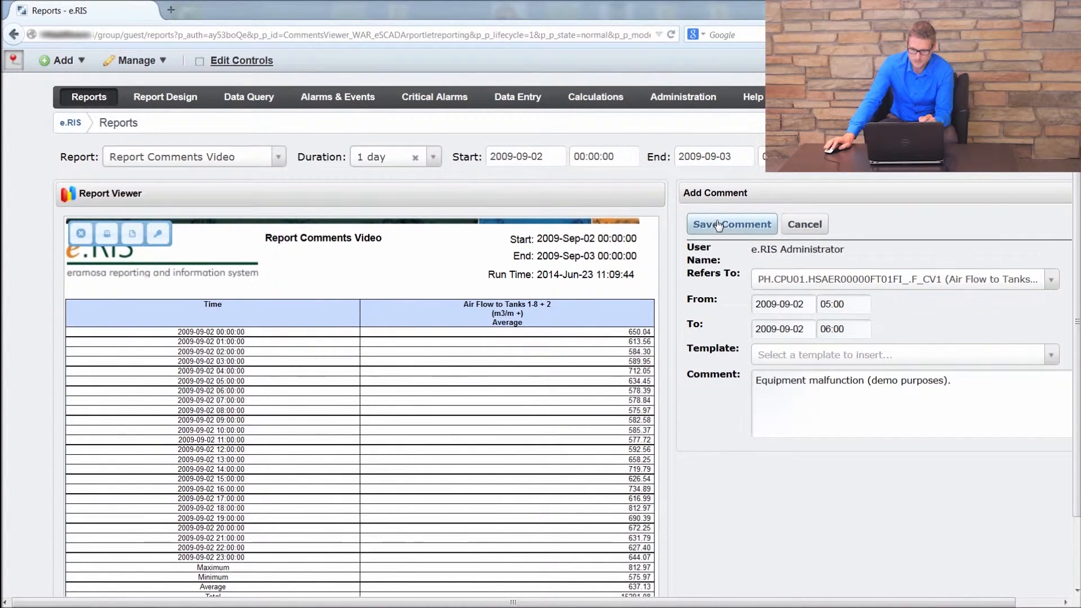
left_click(721, 230)
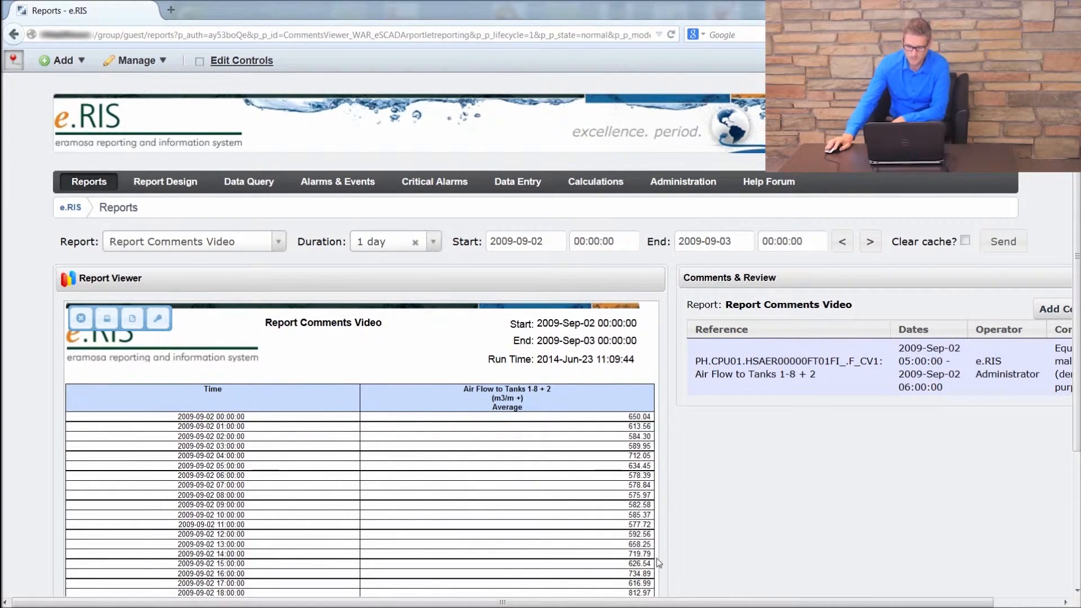
Step: Start another comment on the report and make it refer to tag PH.CPU01.HSAER00000FT01FI_.F_CV1 (Air Flow to Tanks 1-8 + 2)
left_click_drag(659, 601, 732, 602)
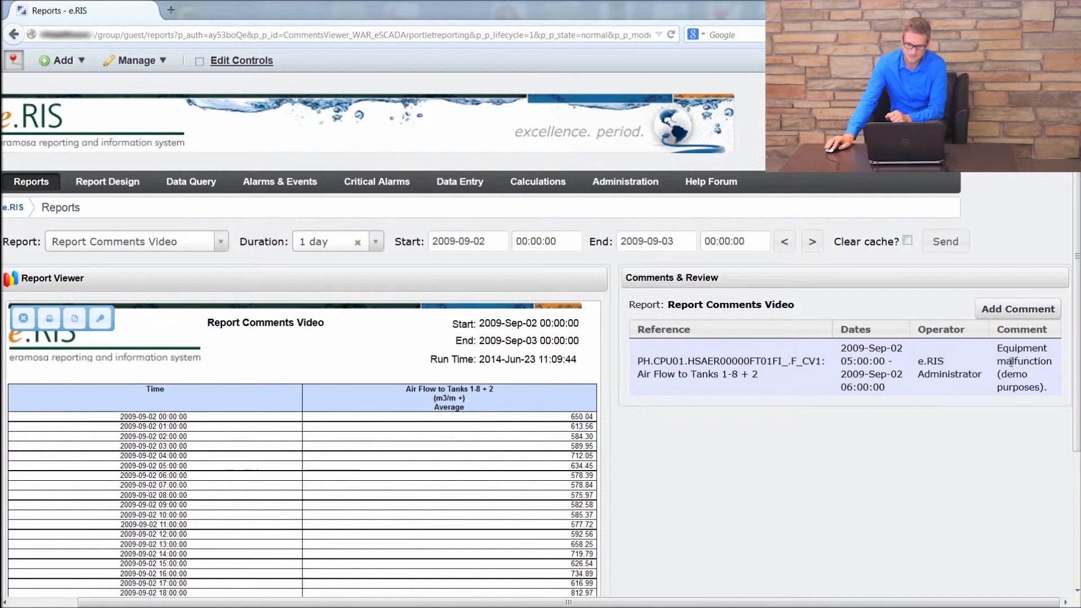
scroll(890, 410, "down", 3)
scroll(891, 407, "up", 2)
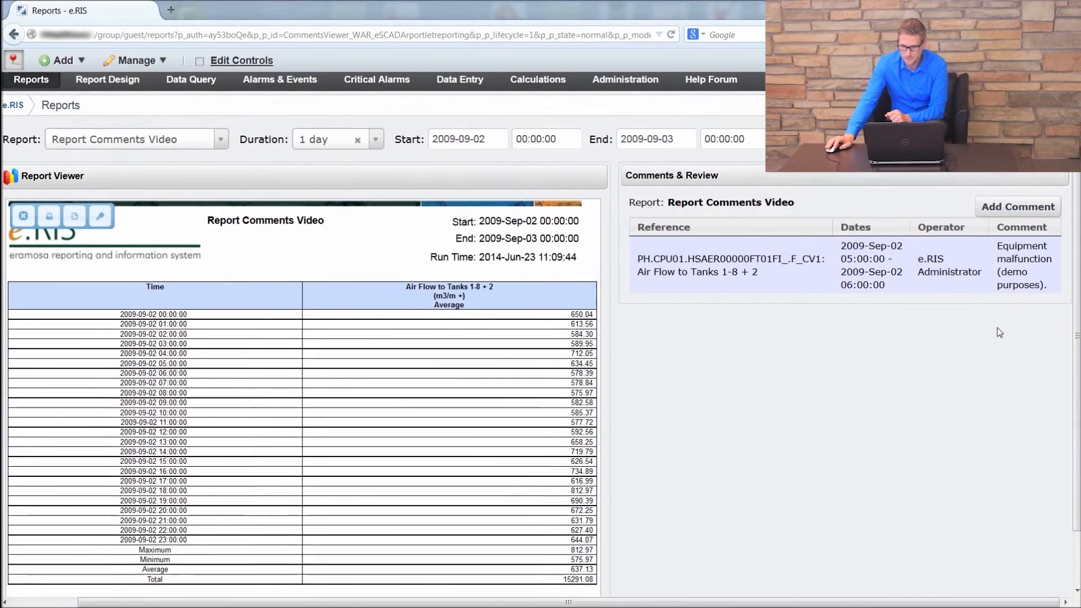
left_click(1039, 225)
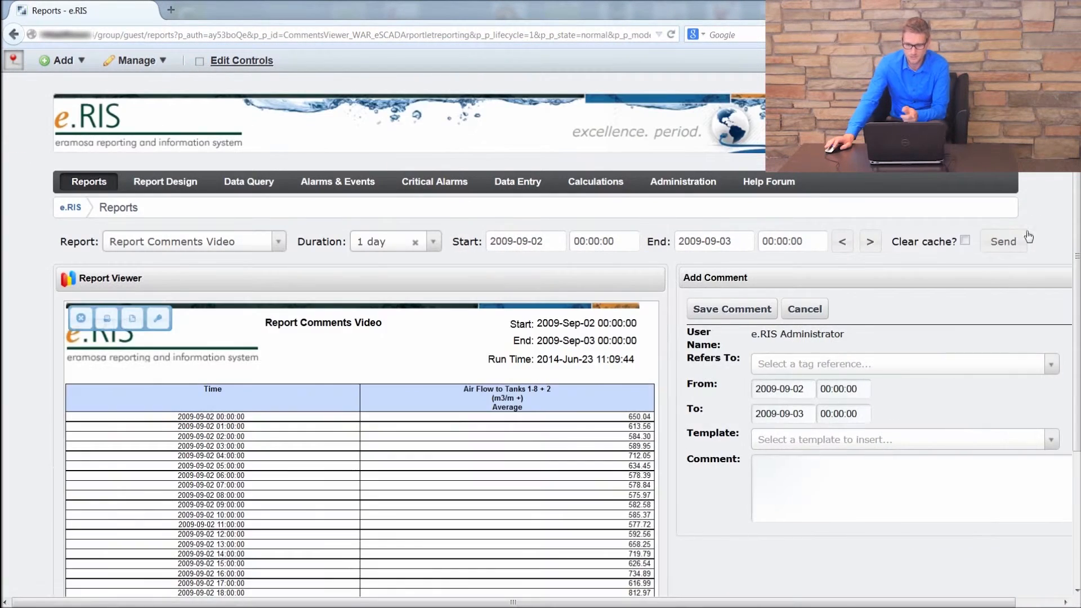
scroll(975, 234, "down", 2)
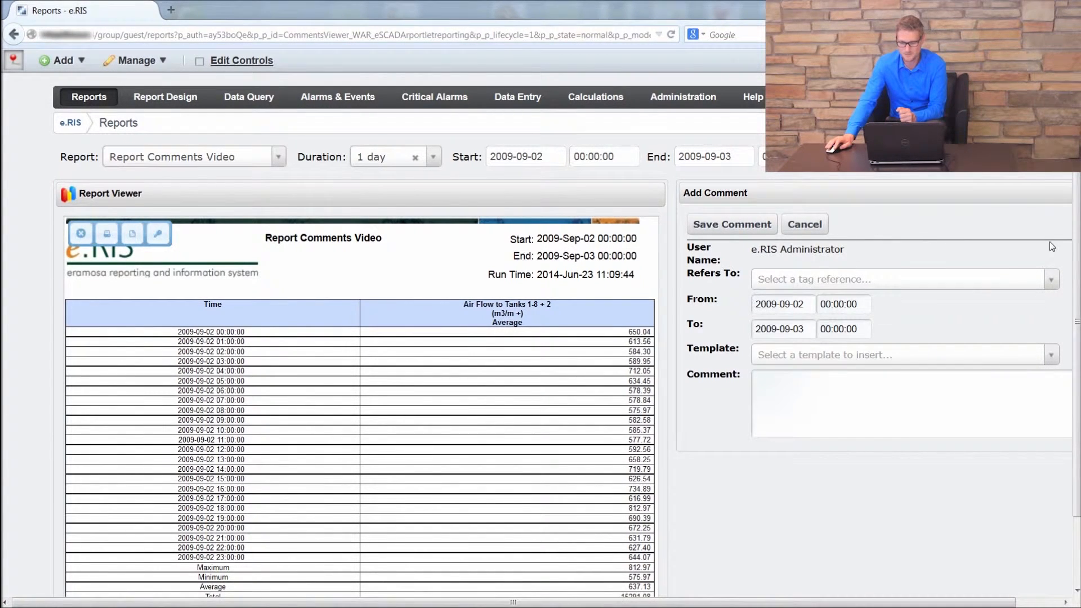
left_click(1049, 281)
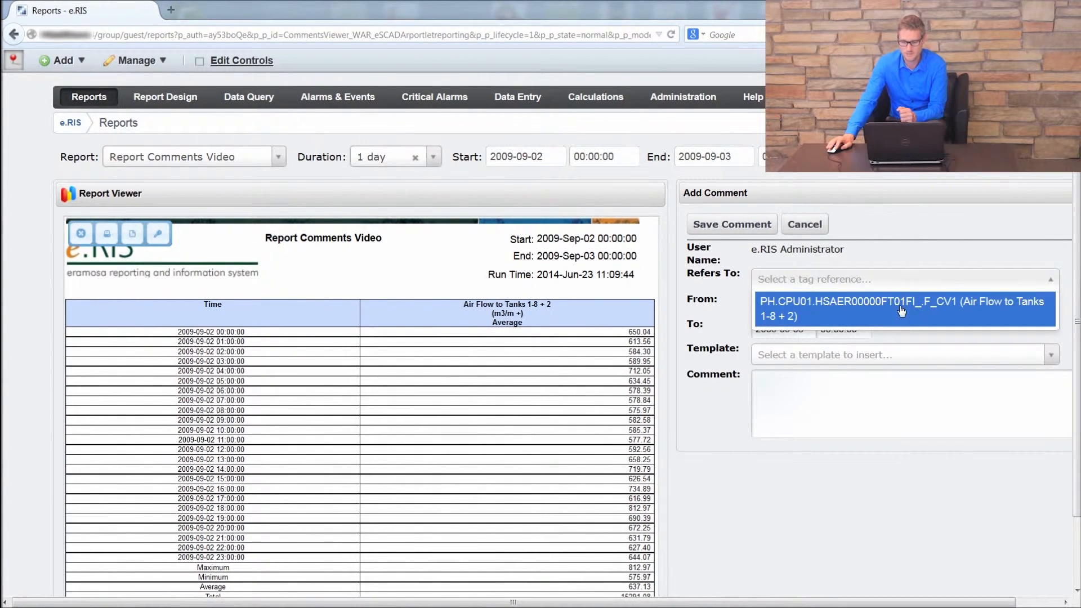
left_click(901, 311)
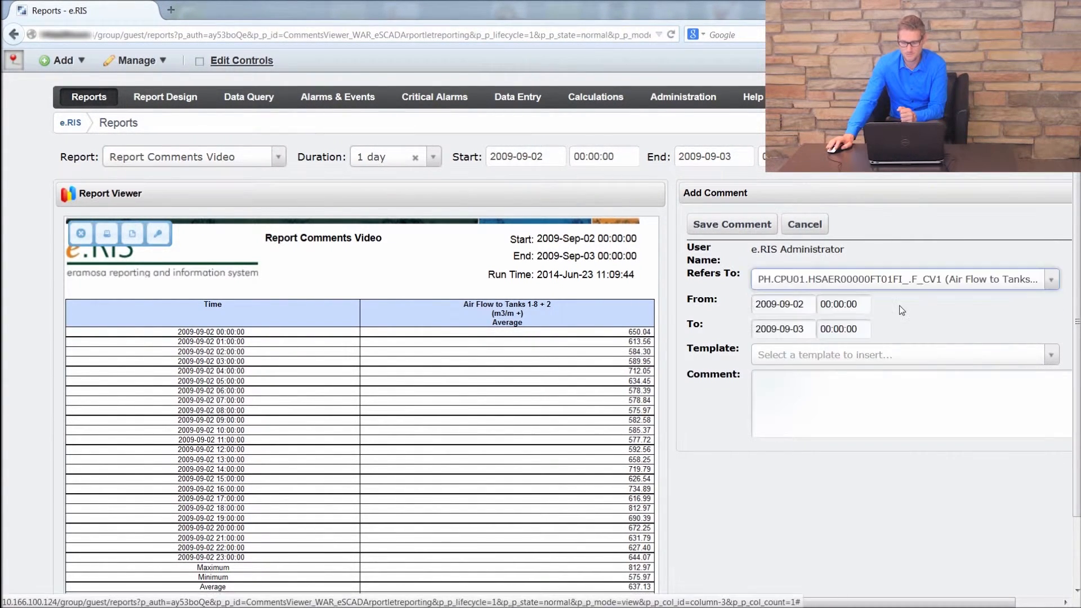
left_click(839, 307)
left_click(875, 367)
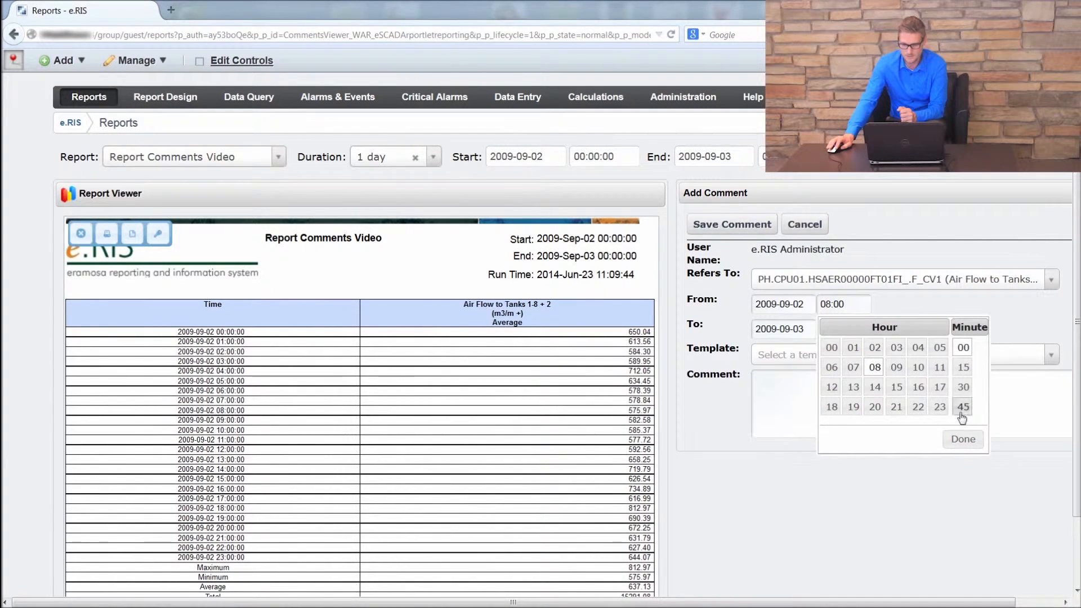
left_click(962, 439)
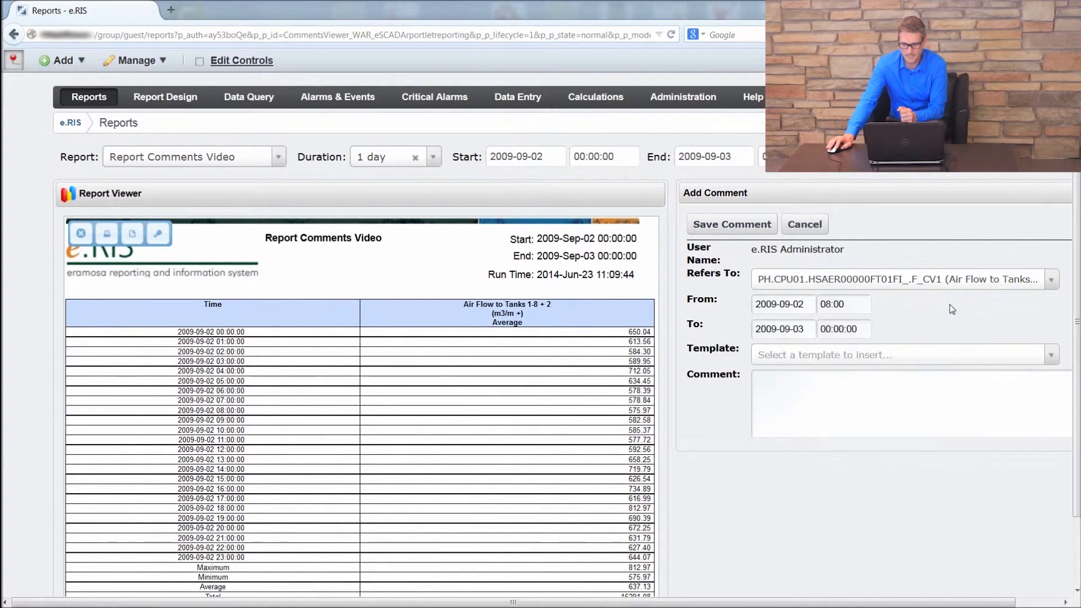
left_click(792, 336)
left_click(835, 407)
left_click(839, 337)
left_click(896, 392)
left_click(962, 464)
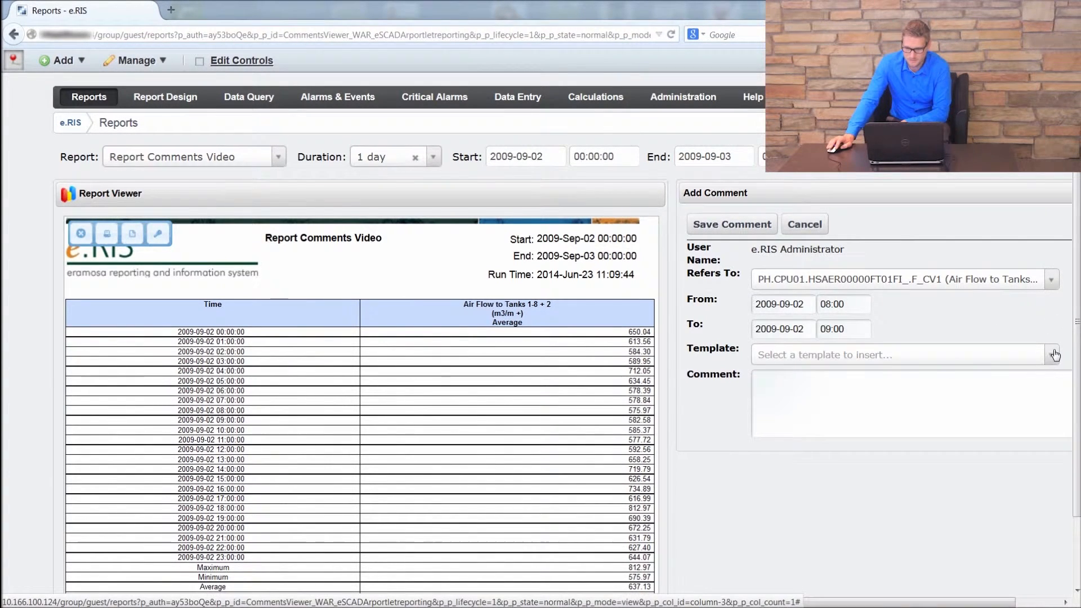
Step: Fill the comment text from the Power Outage template and save the comment
left_click(813, 397)
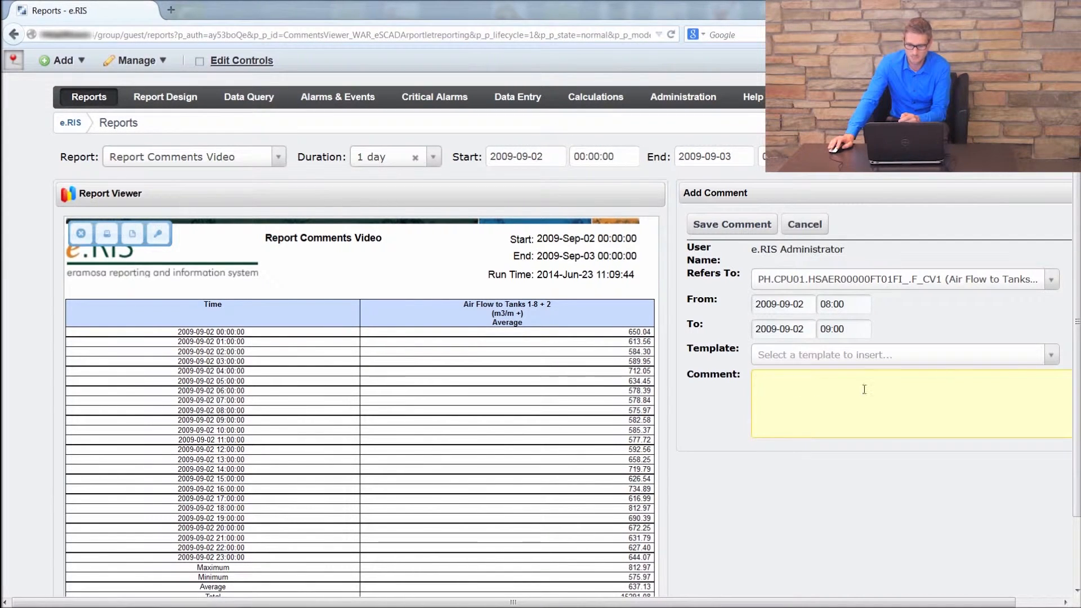
left_click(1050, 357)
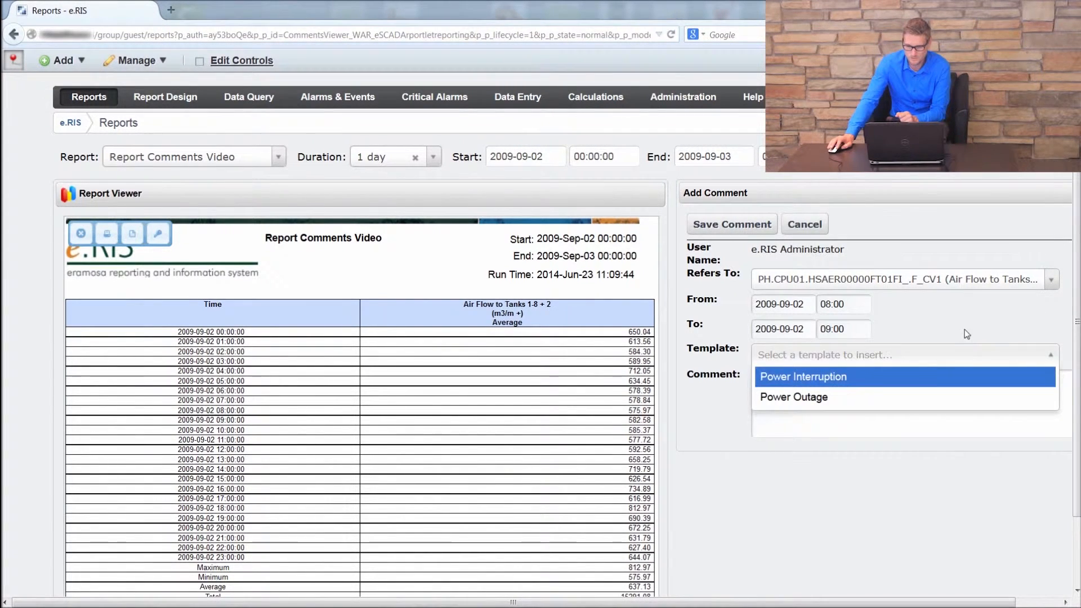
left_click(773, 401)
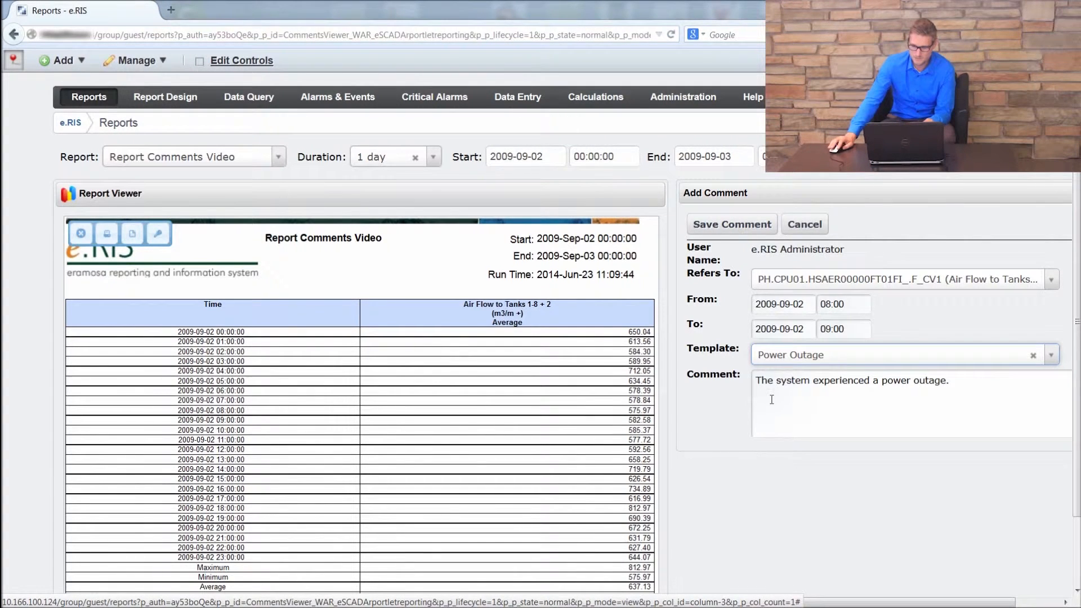
scroll(727, 149, "down", 3)
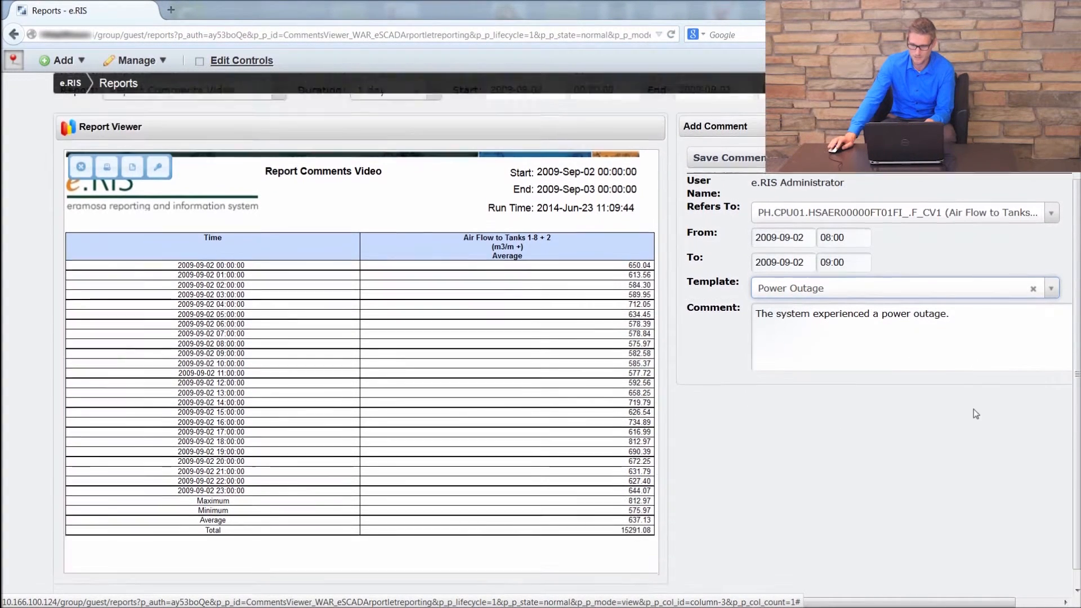
left_click(727, 150)
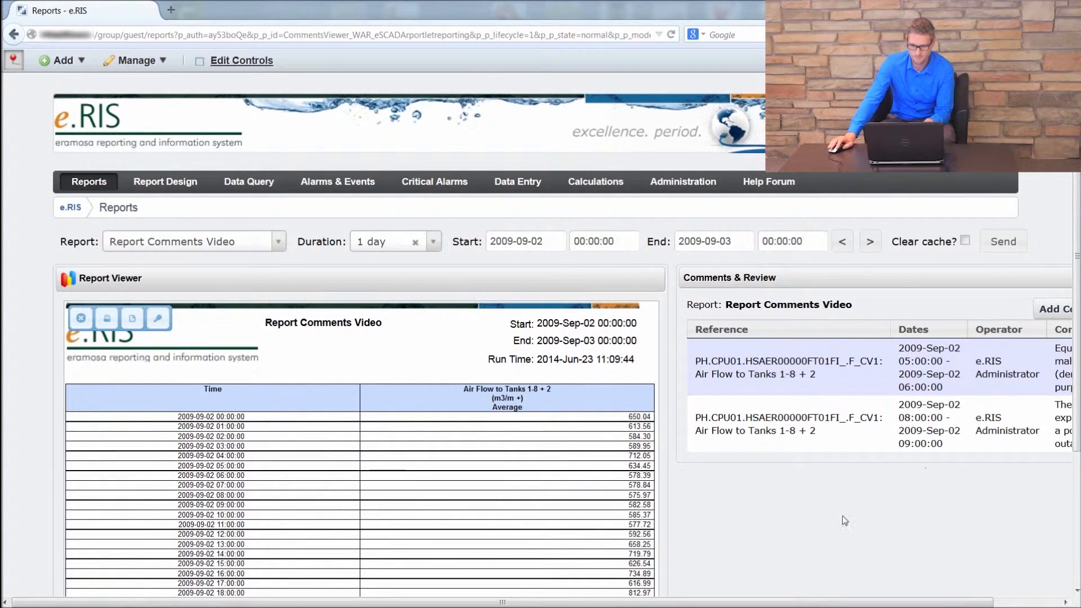
Step: Review the references, dates, operators and texts of the saved comments alongside the report
mouse_move(727, 607)
scroll(866, 488, "down", 4)
left_click_drag(878, 602, 957, 602)
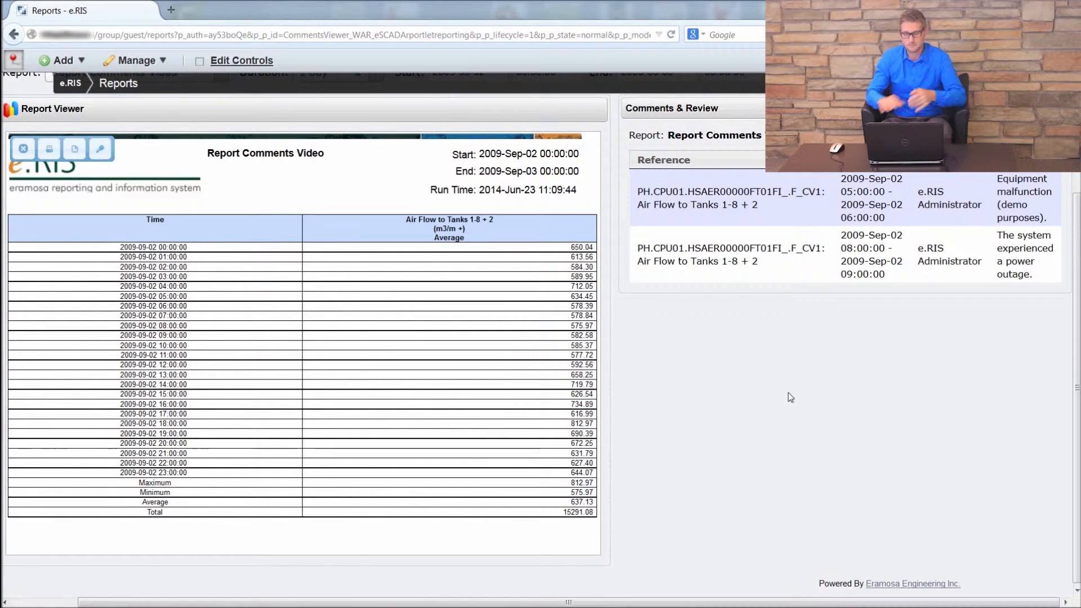
scroll(731, 405, "up", 3)
mouse_move(692, 606)
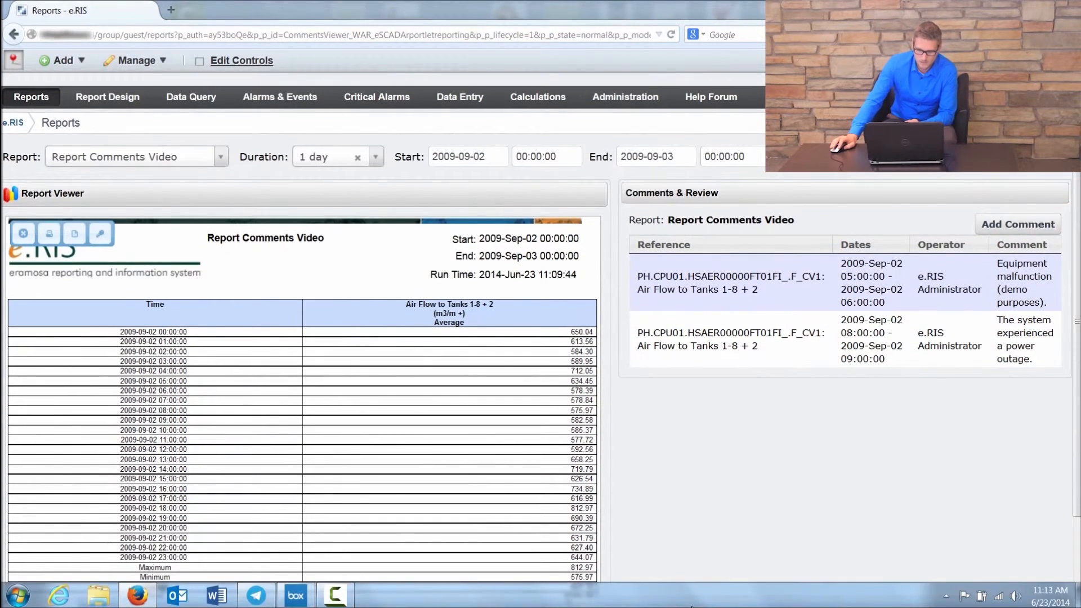
scroll(704, 520, "down", 2)
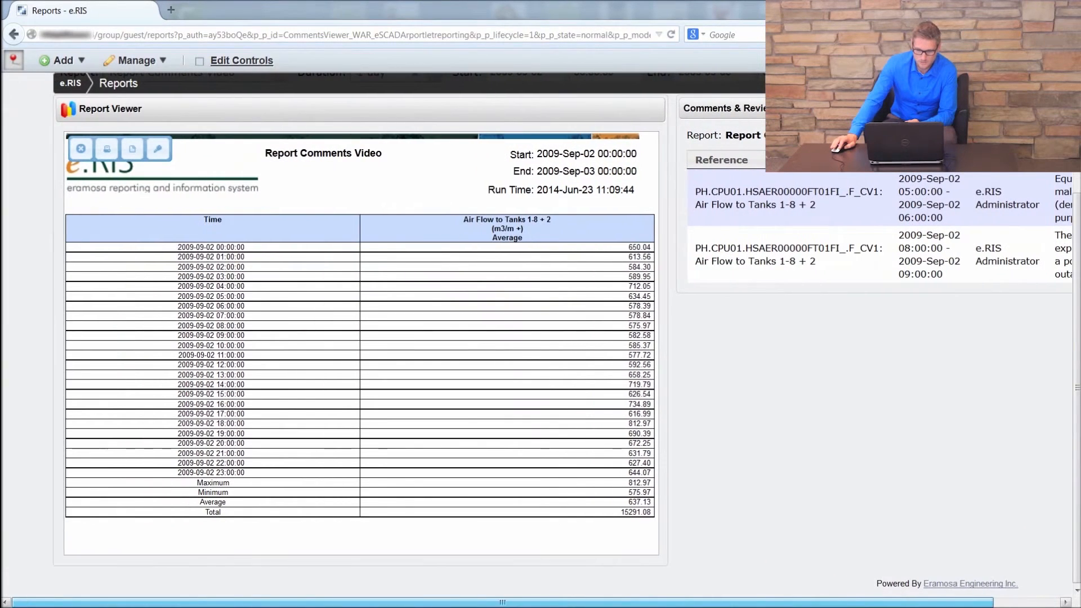
scroll(845, 363, "up", 2)
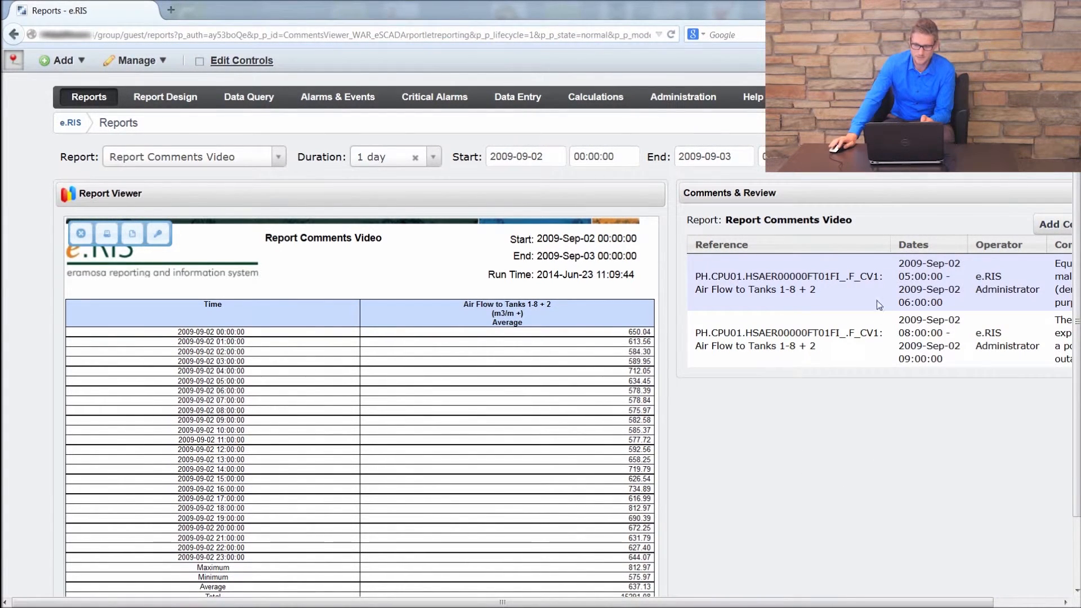
Step: Open the Report Comments Video report in the report designer and bring its grid layout into view
scroll(357, 372, "down", 2)
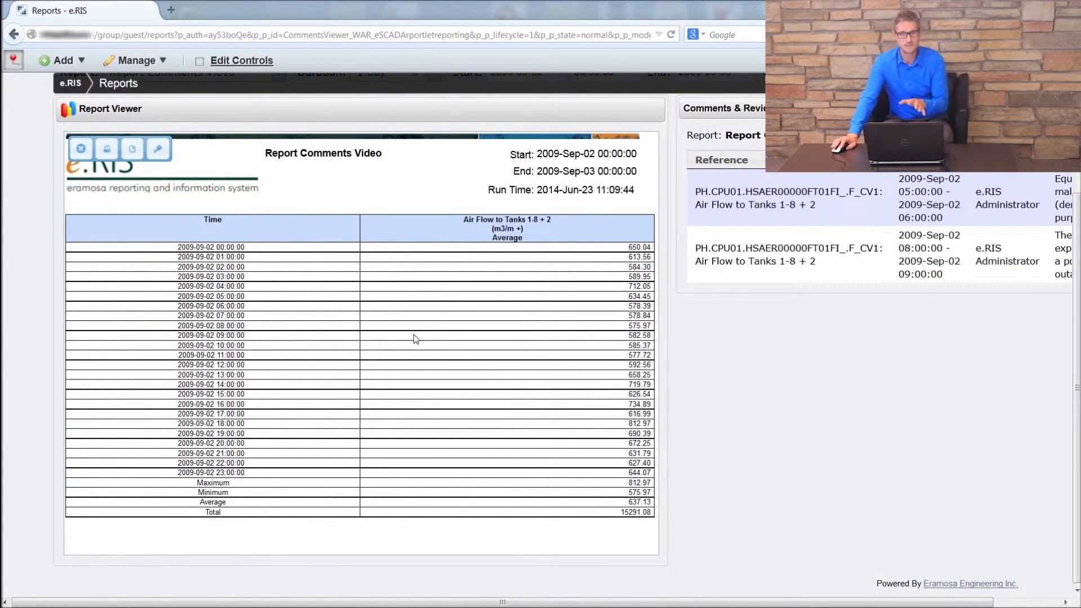
scroll(276, 349, "up", 1)
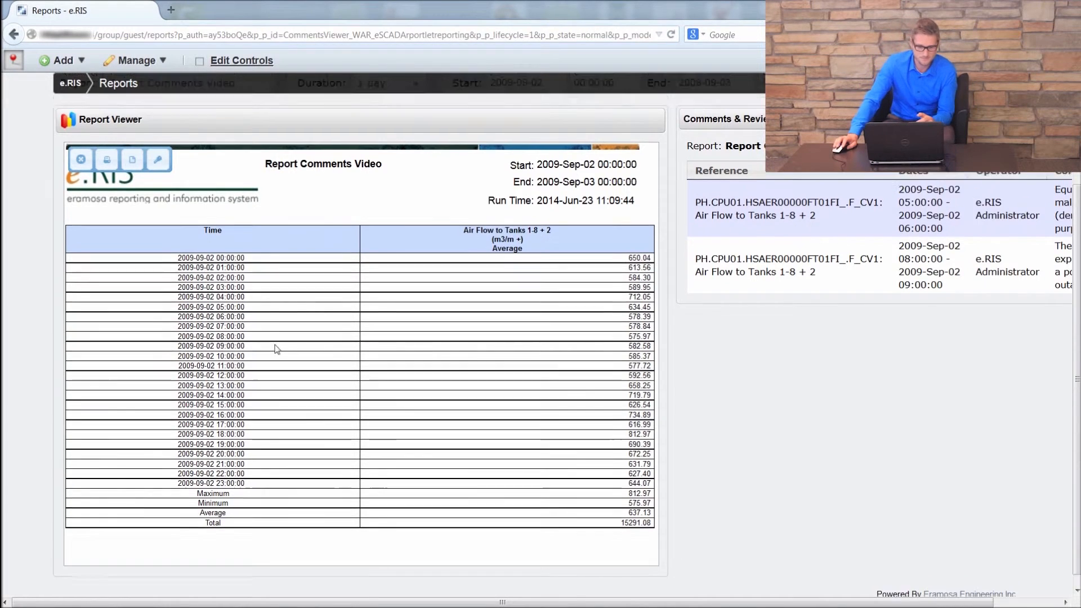
scroll(276, 349, "up", 3)
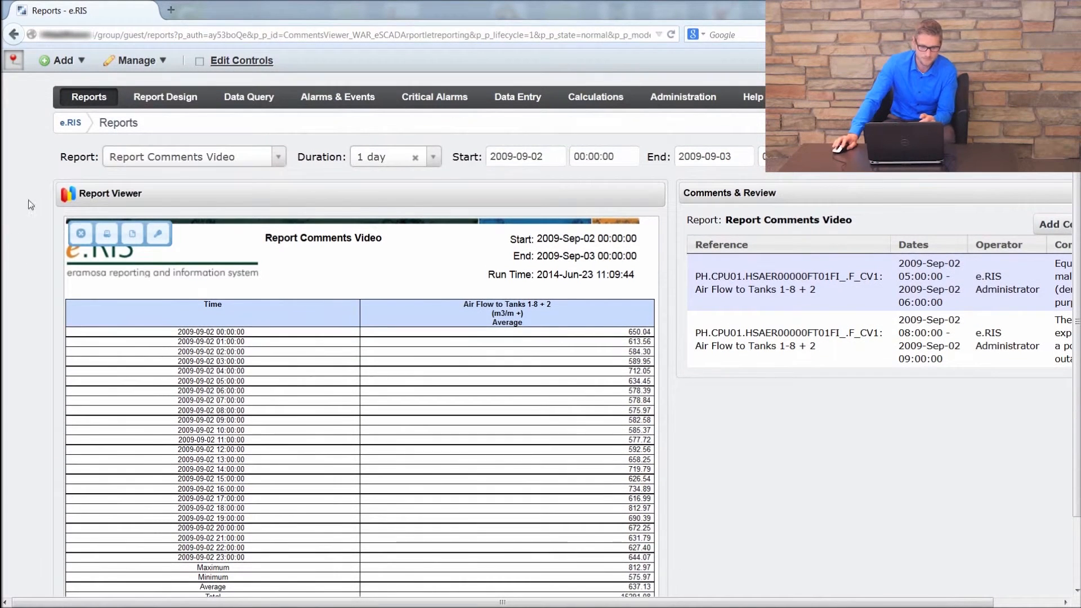
left_click(164, 97)
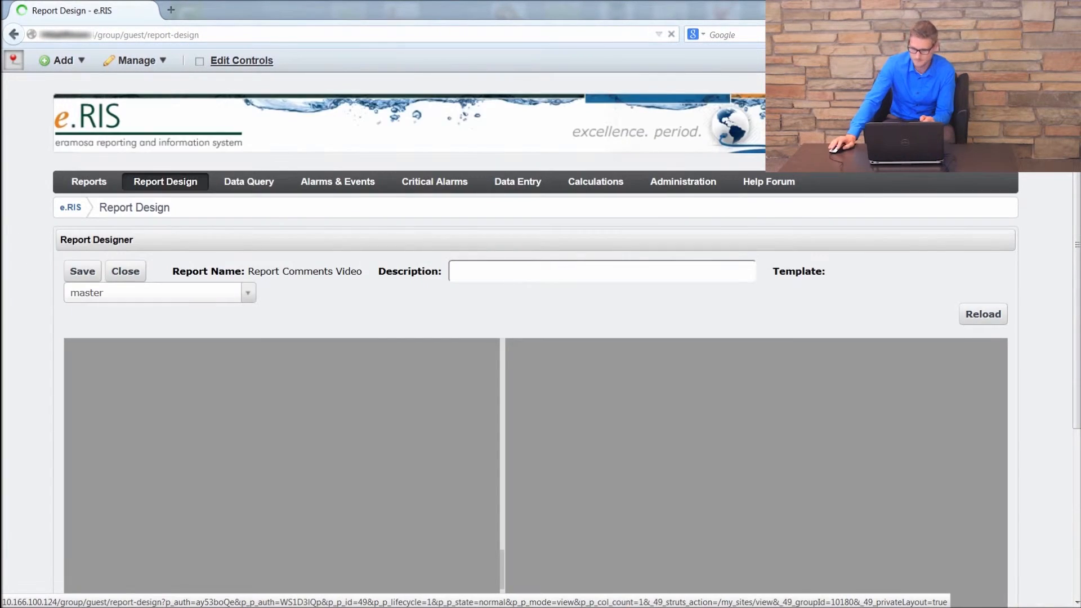
scroll(1062, 225, "down", 3)
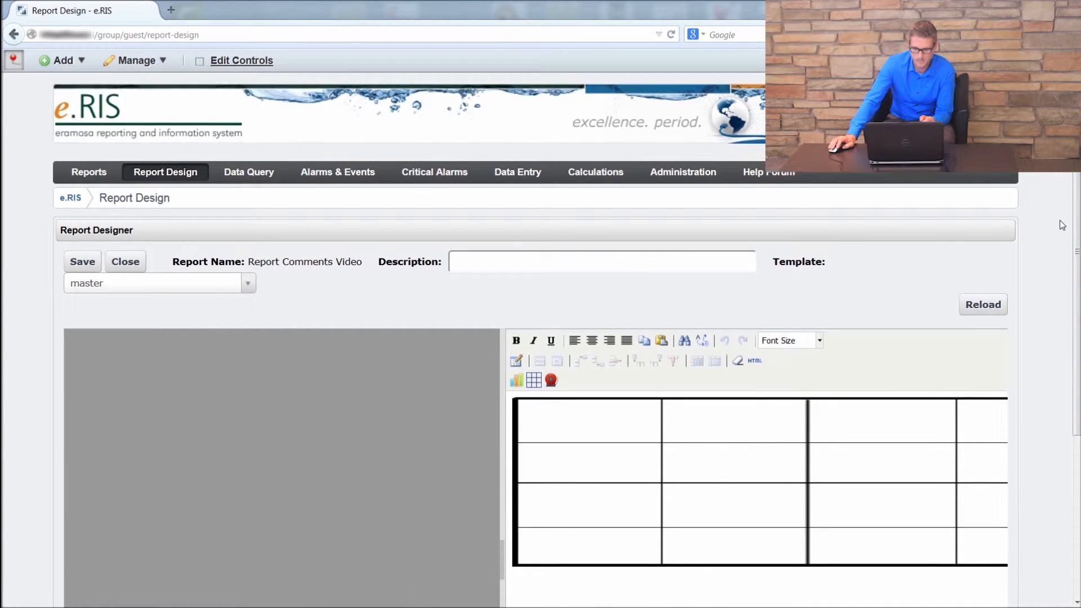
scroll(1055, 225, "down", 1)
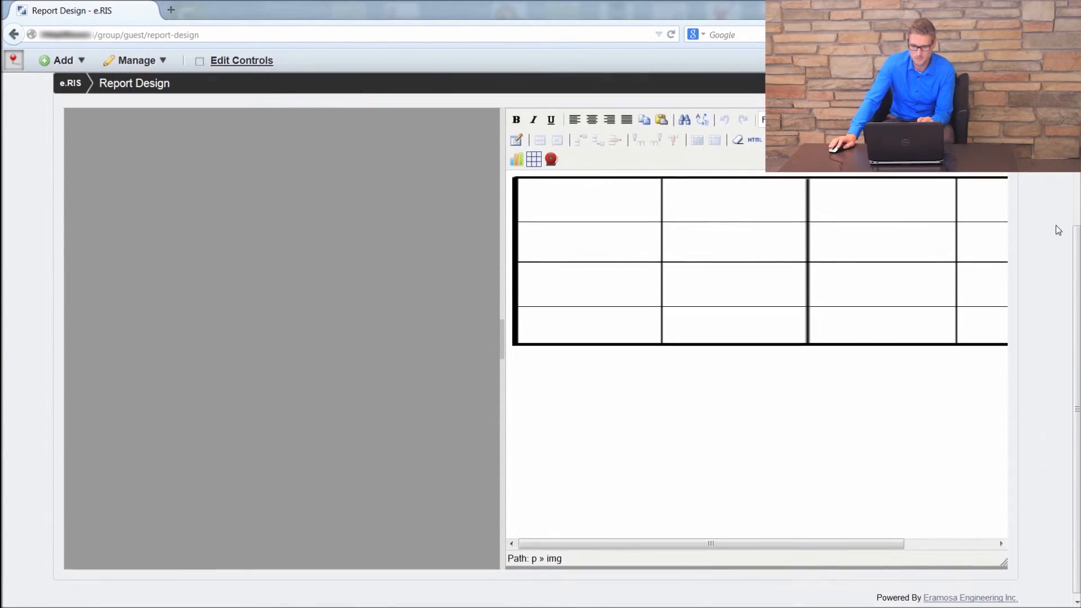
scroll(1048, 233, "up", 3)
scroll(837, 354, "down", 3)
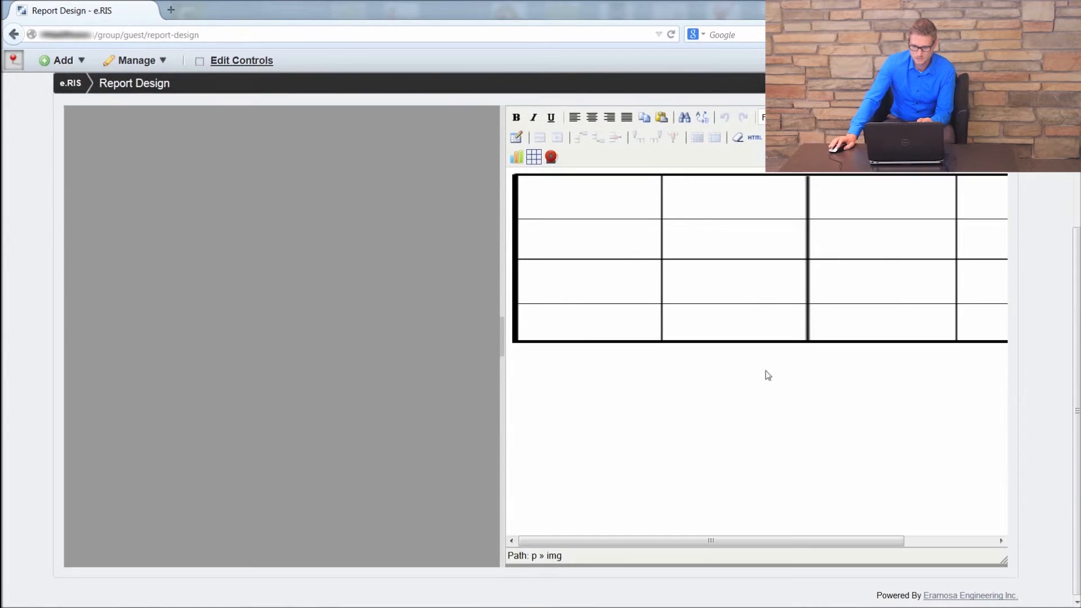
Step: Insert a second grid below the existing tag grid in the report layout
left_click(651, 277)
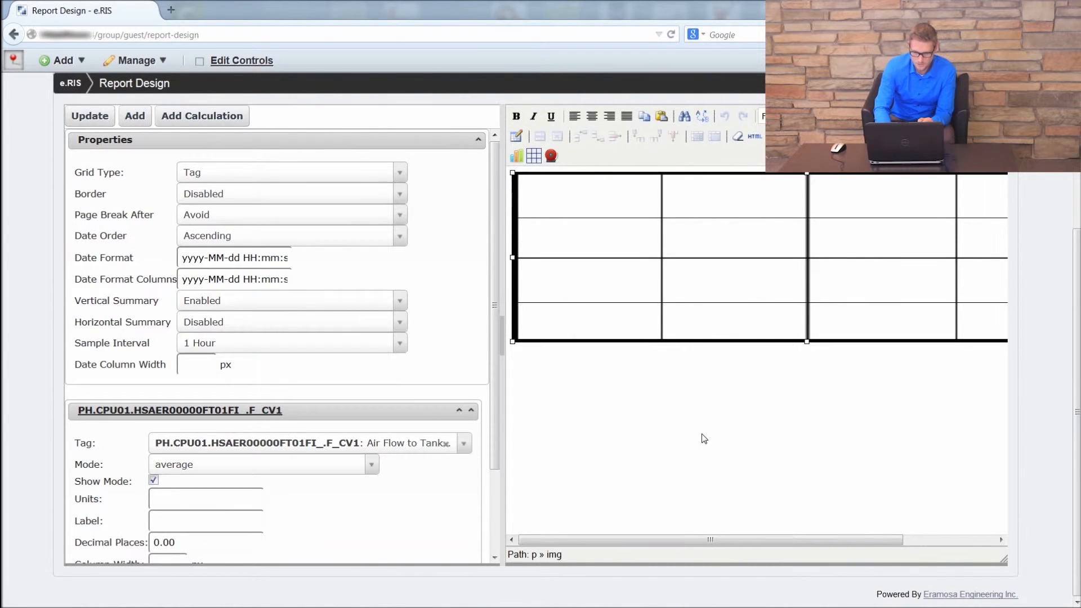
left_click(701, 434)
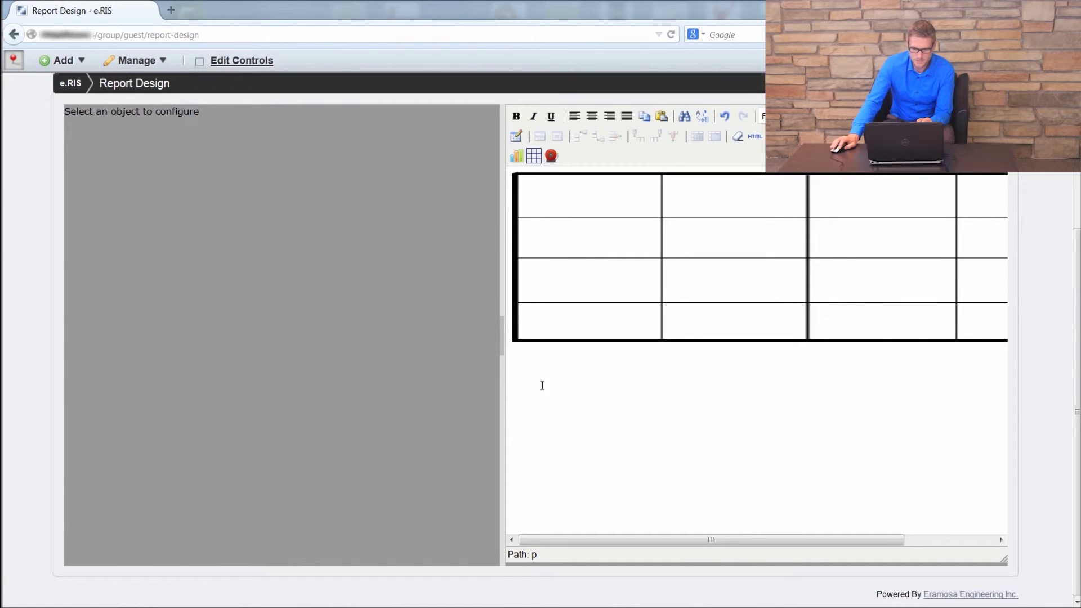
left_click(535, 156)
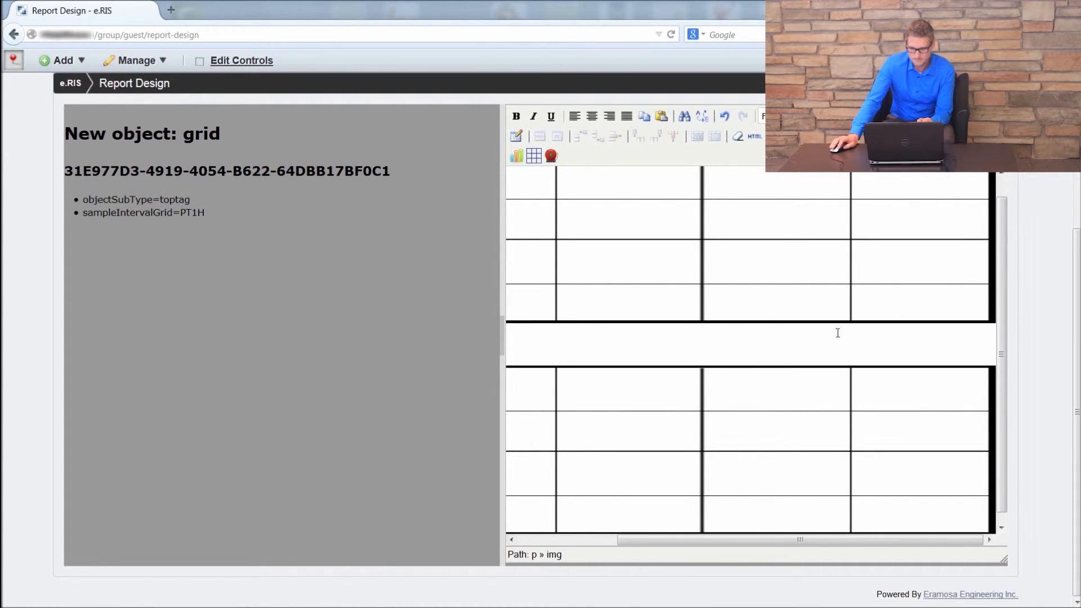
Step: Set the new lower grid's type to Comments and apply the updated properties
left_click(712, 450)
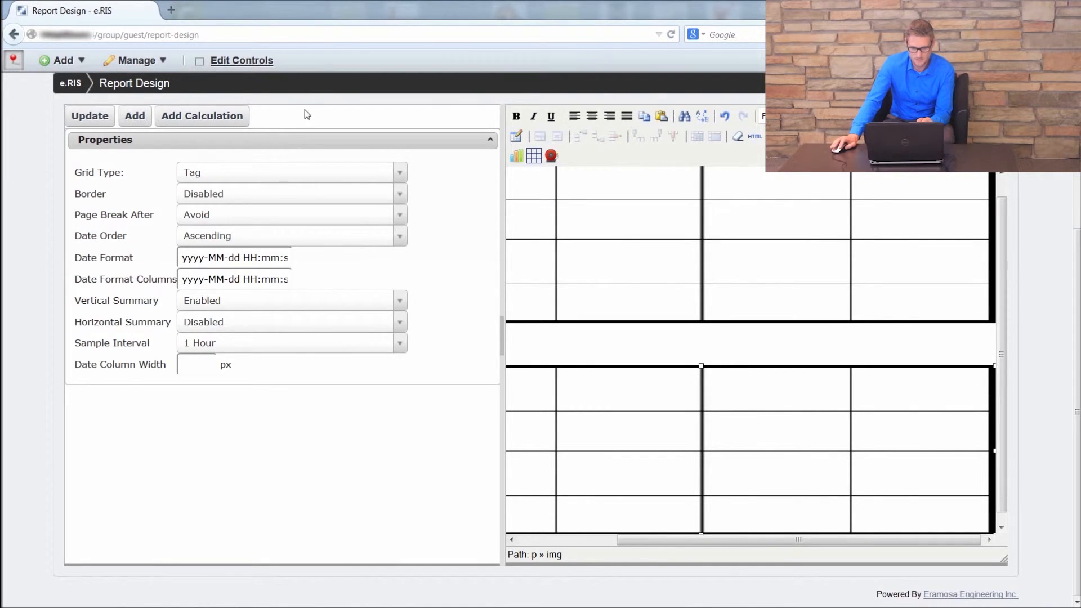
left_click(401, 176)
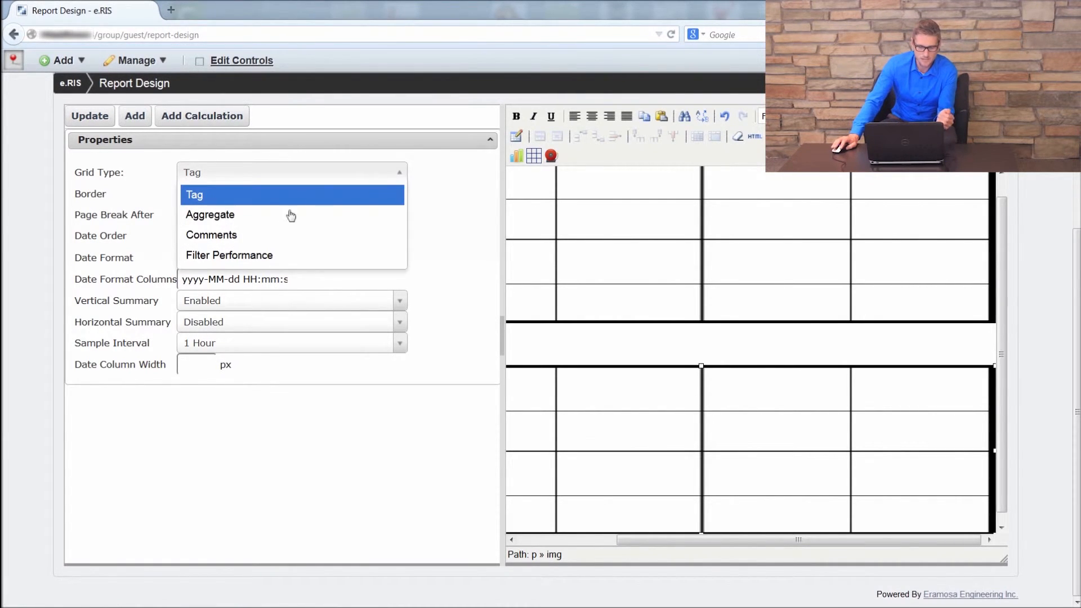
left_click(221, 239)
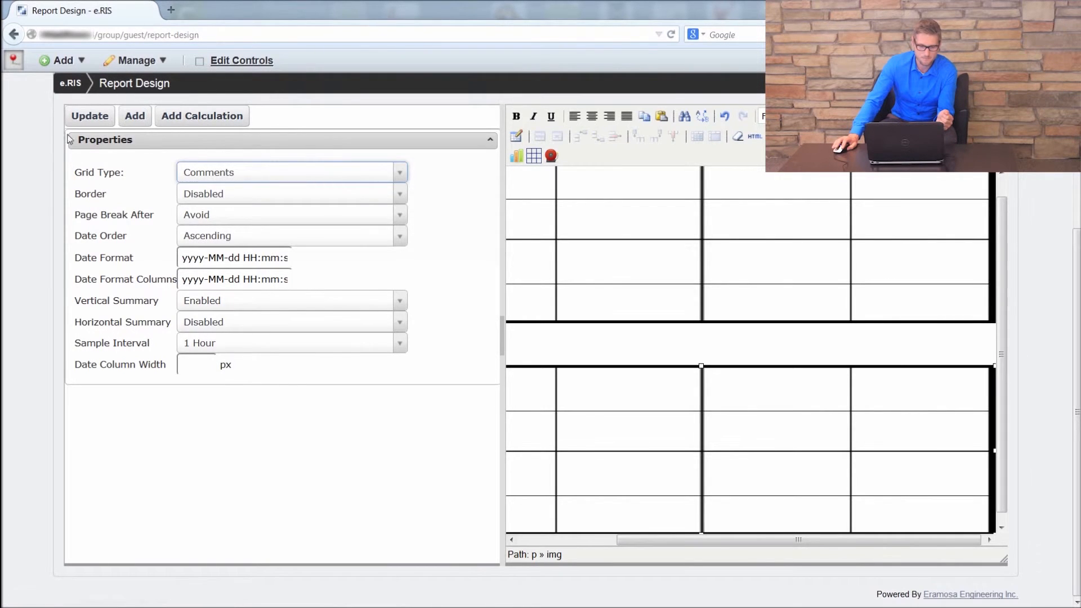
left_click(89, 117)
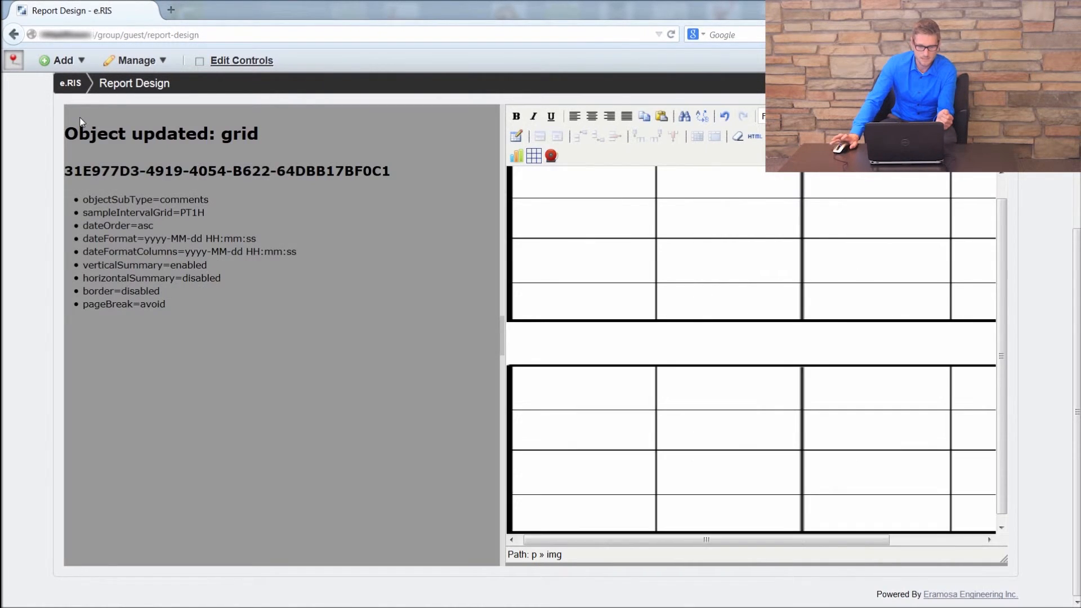
Step: Check the comments grid's properties and save the report design
left_click(675, 421)
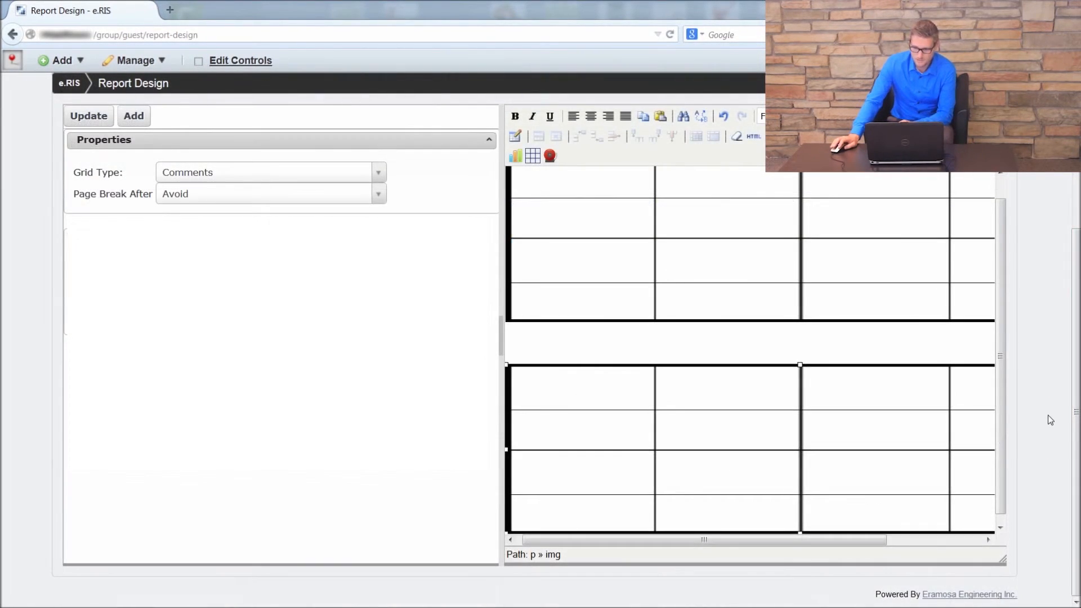
scroll(1048, 414, "up", 3)
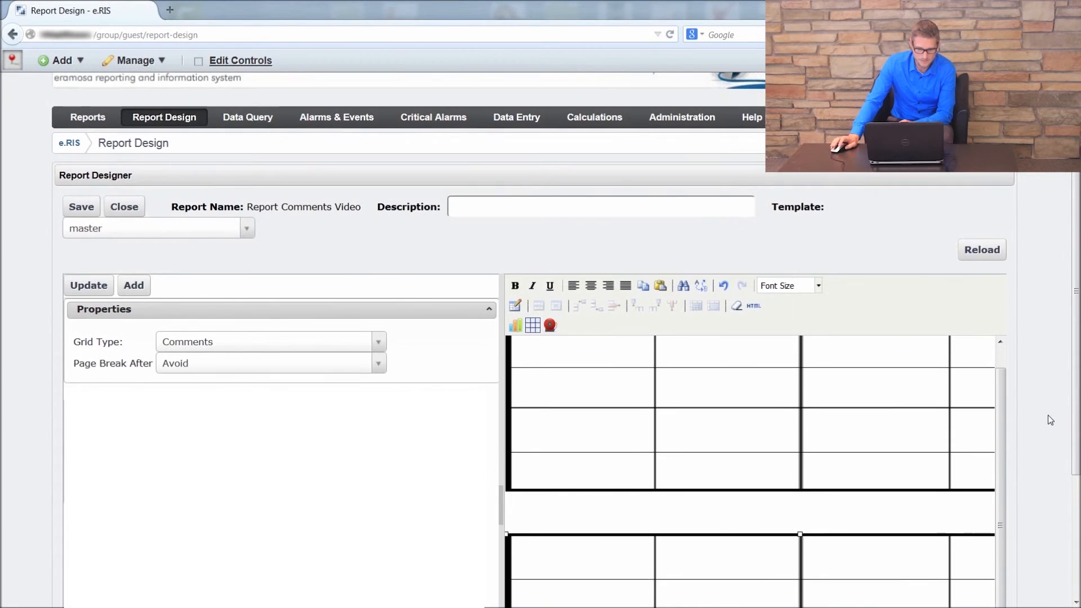
left_click(77, 282)
left_click(83, 111)
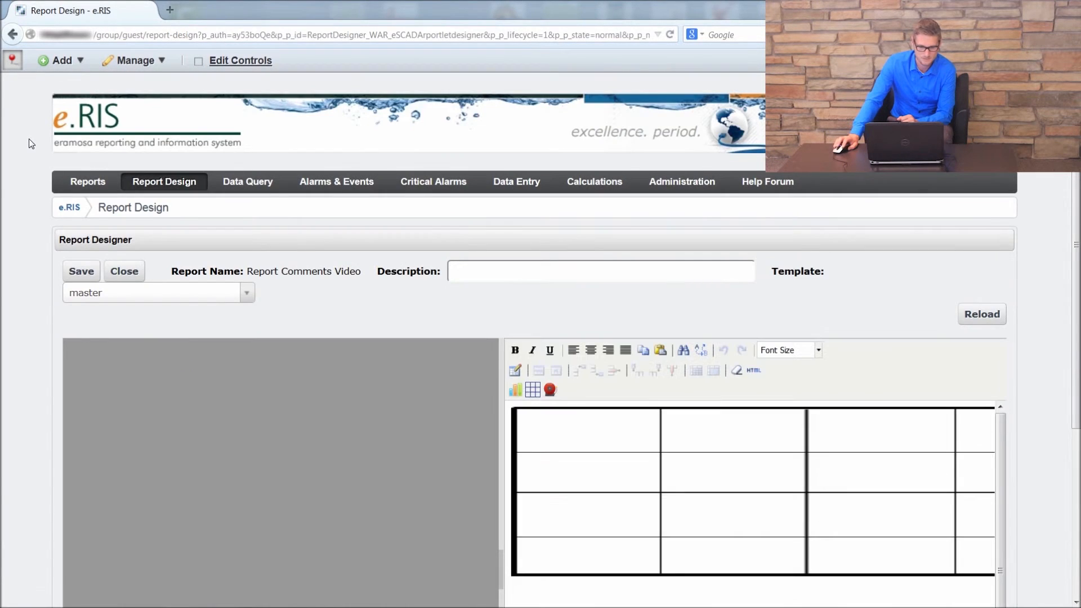
Step: Return to the generated Report Comments Video report and compare its comments table with the saved comments list
left_click(76, 181)
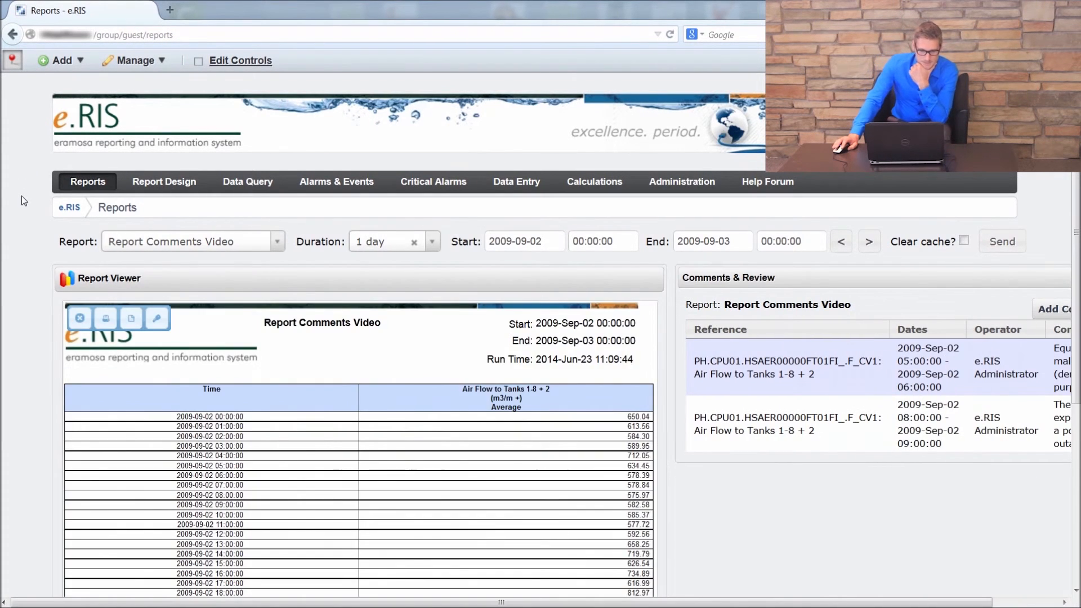
scroll(22, 194, "down", 2)
scroll(22, 191, "down", 1)
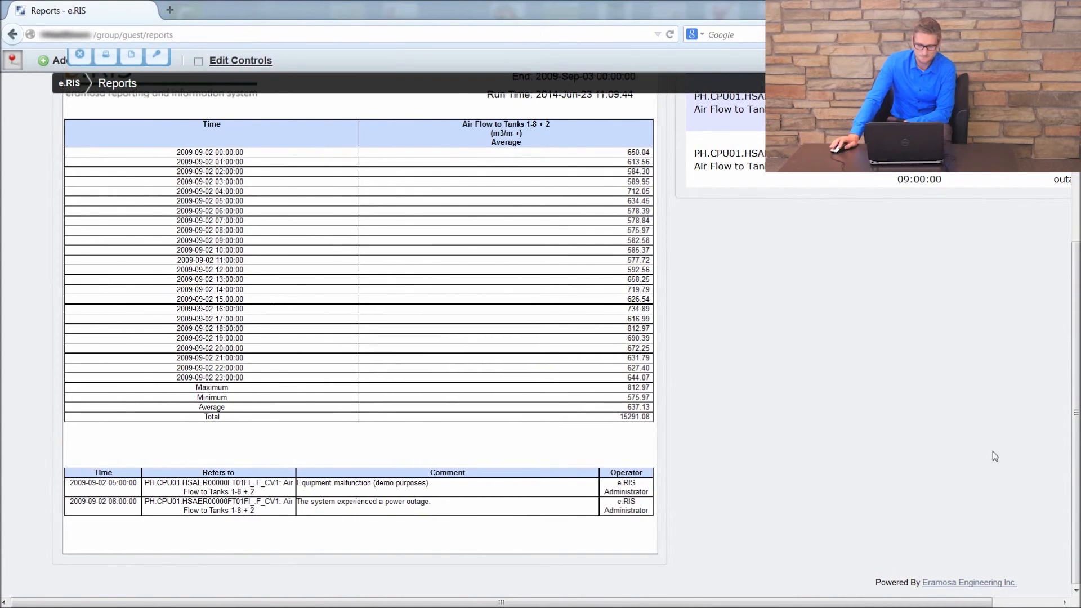
scroll(944, 343, "up", 1)
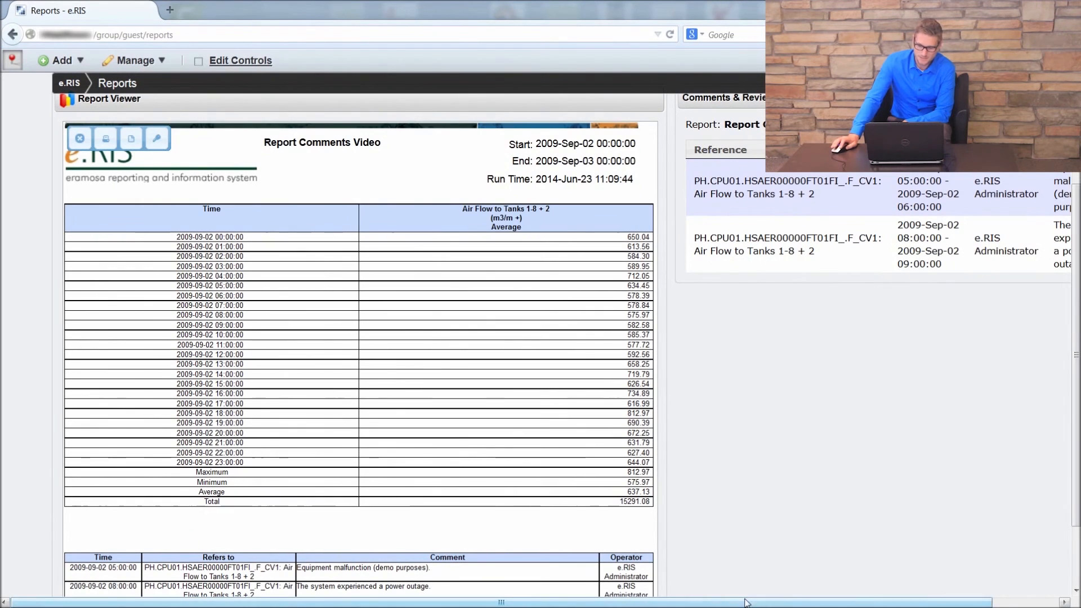
left_click_drag(745, 602, 800, 601)
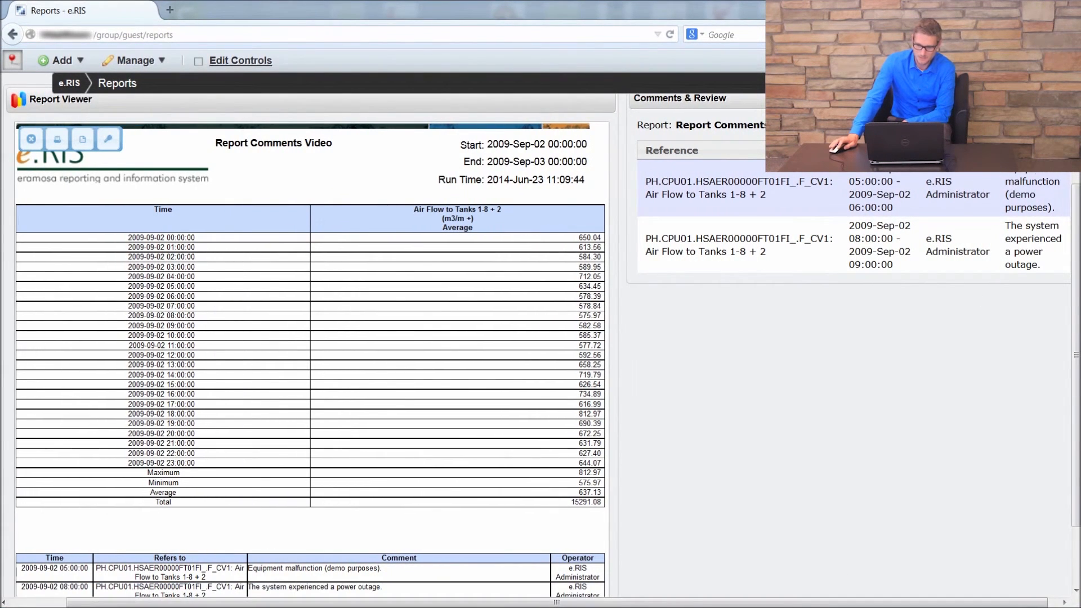
scroll(434, 439, "down", 3)
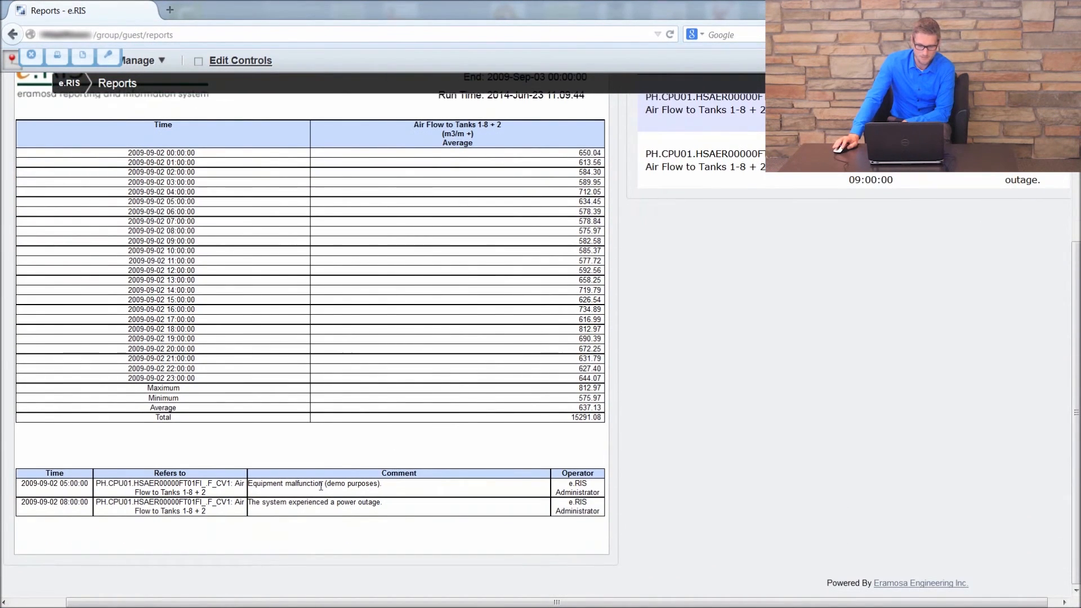